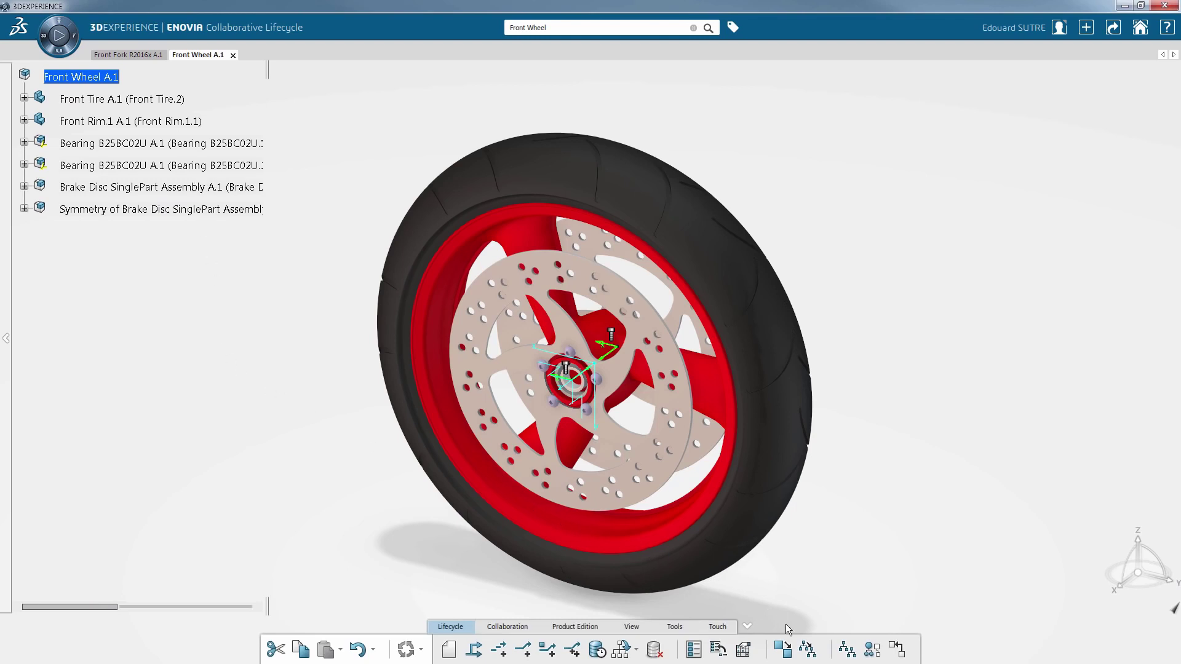
Start duplicating the Front Wheel structure with the duplication string DUP-
left_click(807, 650)
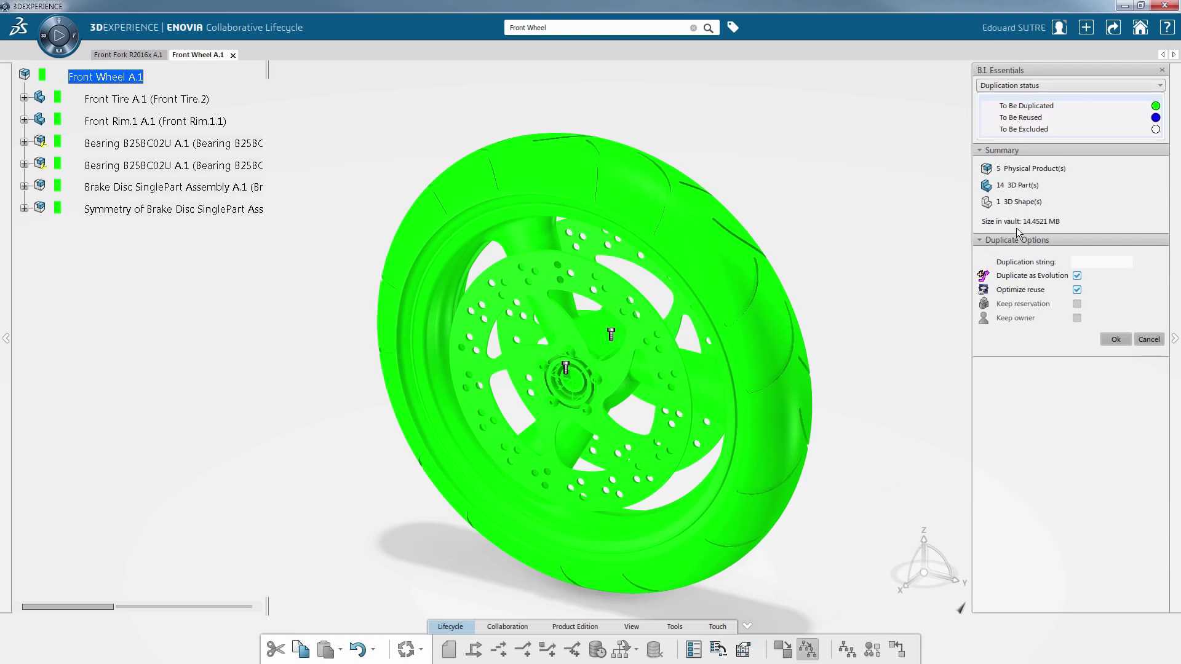
left_click(1078, 262)
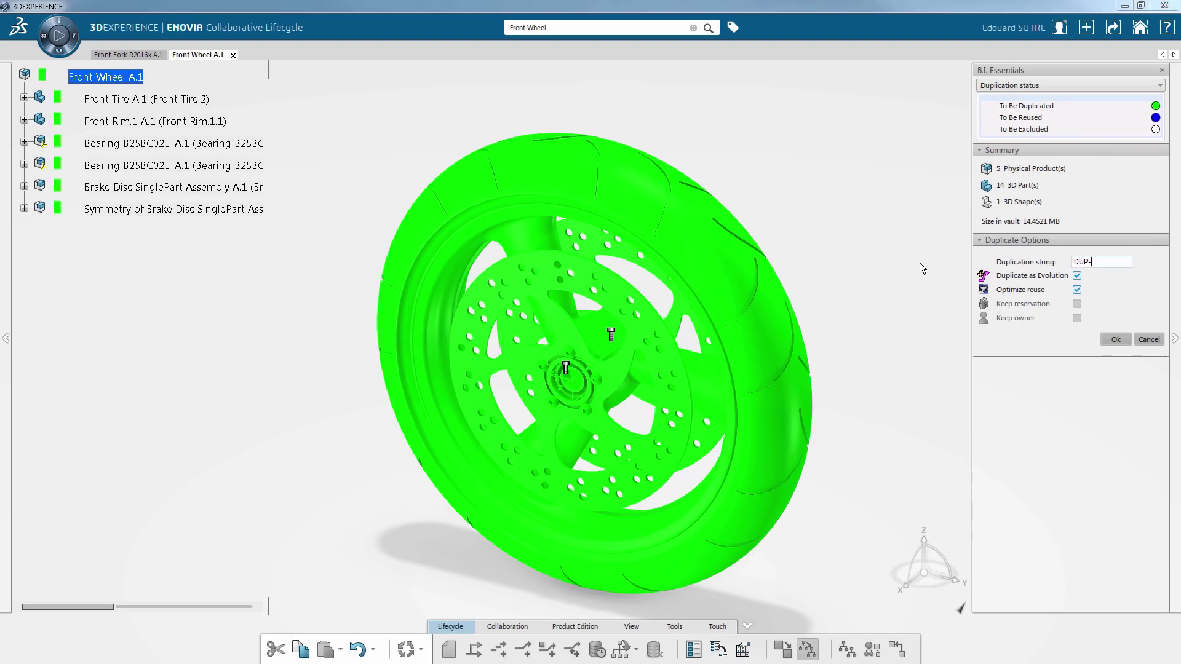
type("DUP-")
key("Return")
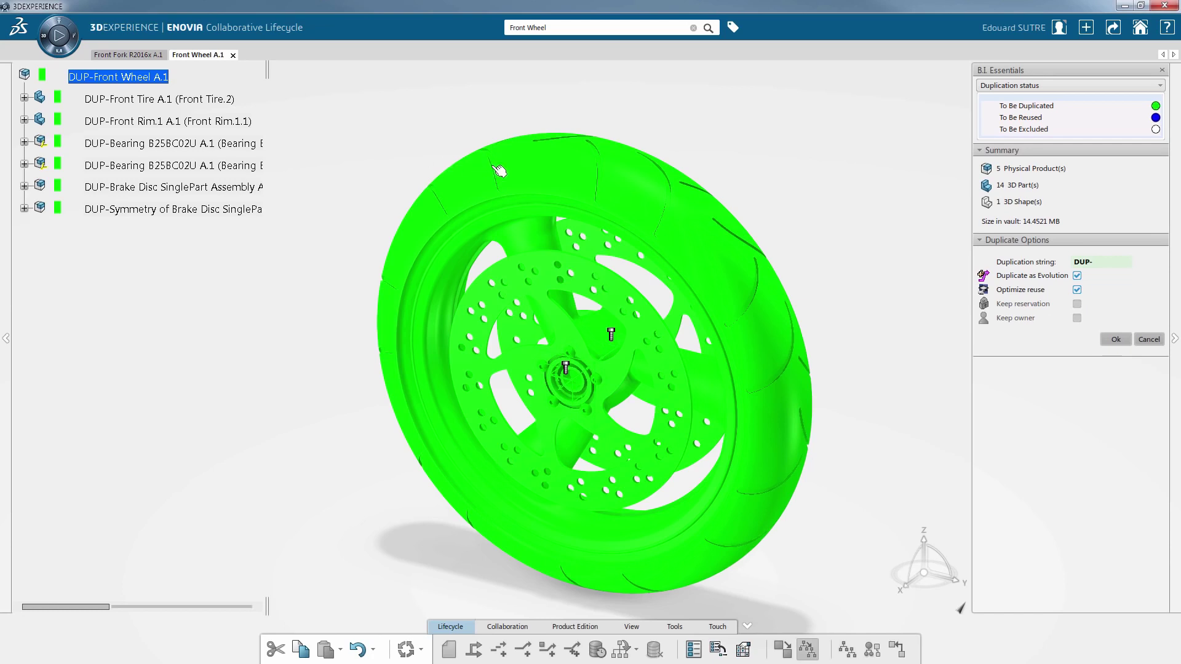
Set the front tire and both B25BC02U bearings to be reused instead of duplicated
left_click(570, 185)
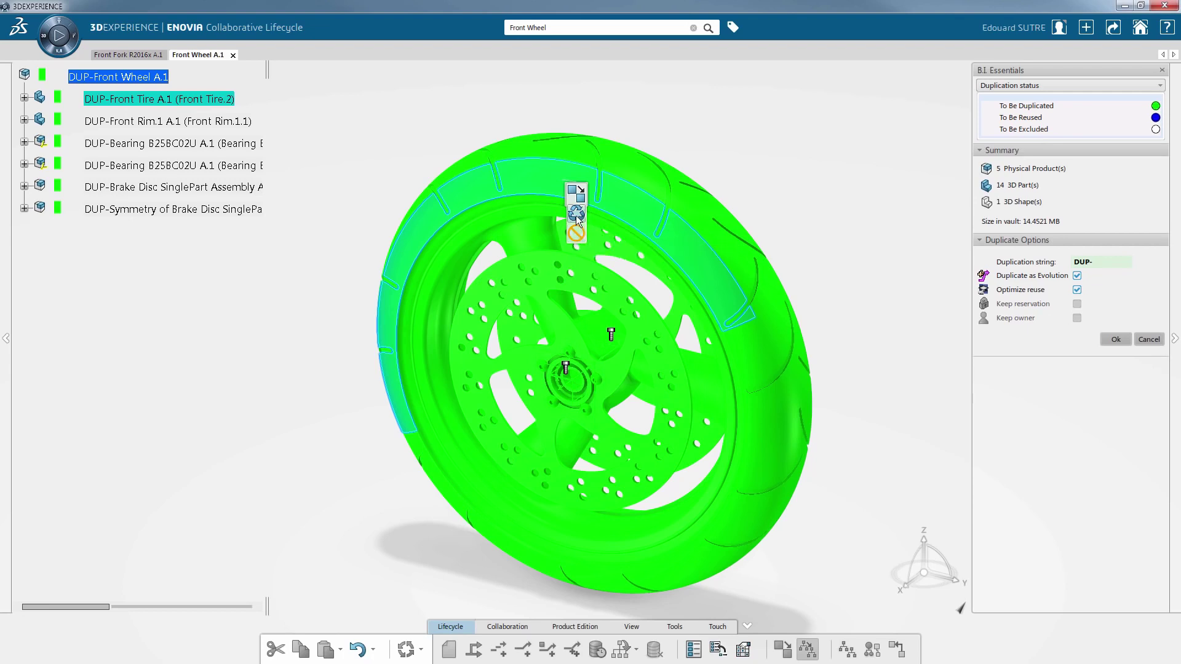
left_click(576, 214)
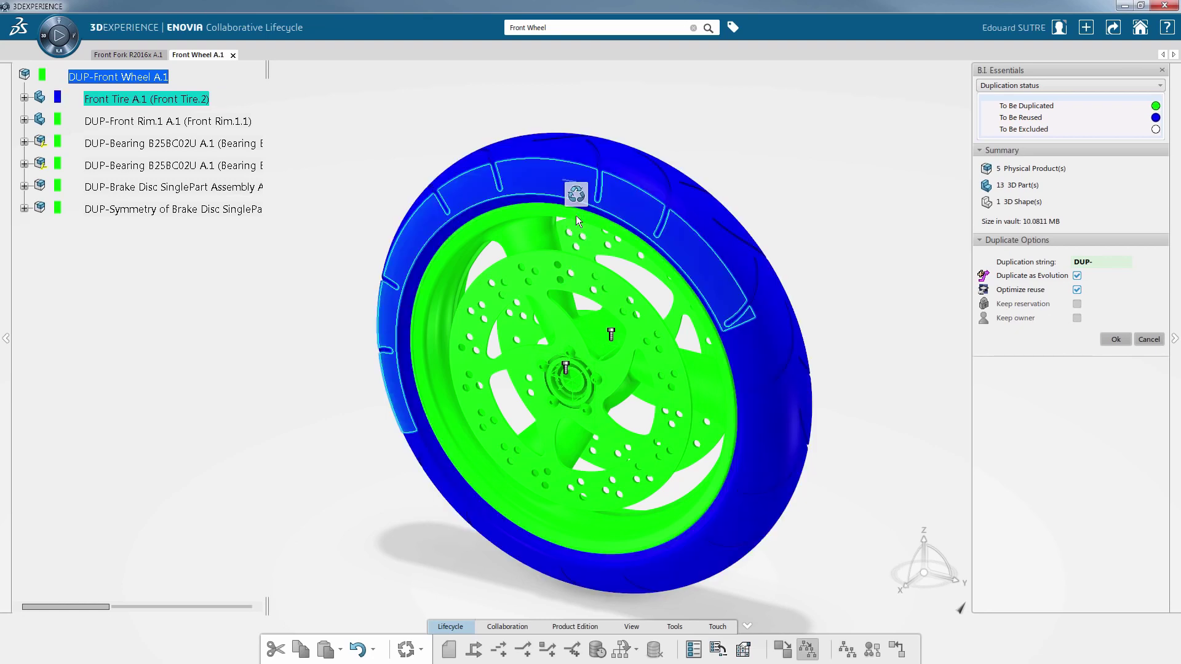
left_click(255, 166)
mouse_move(283, 181)
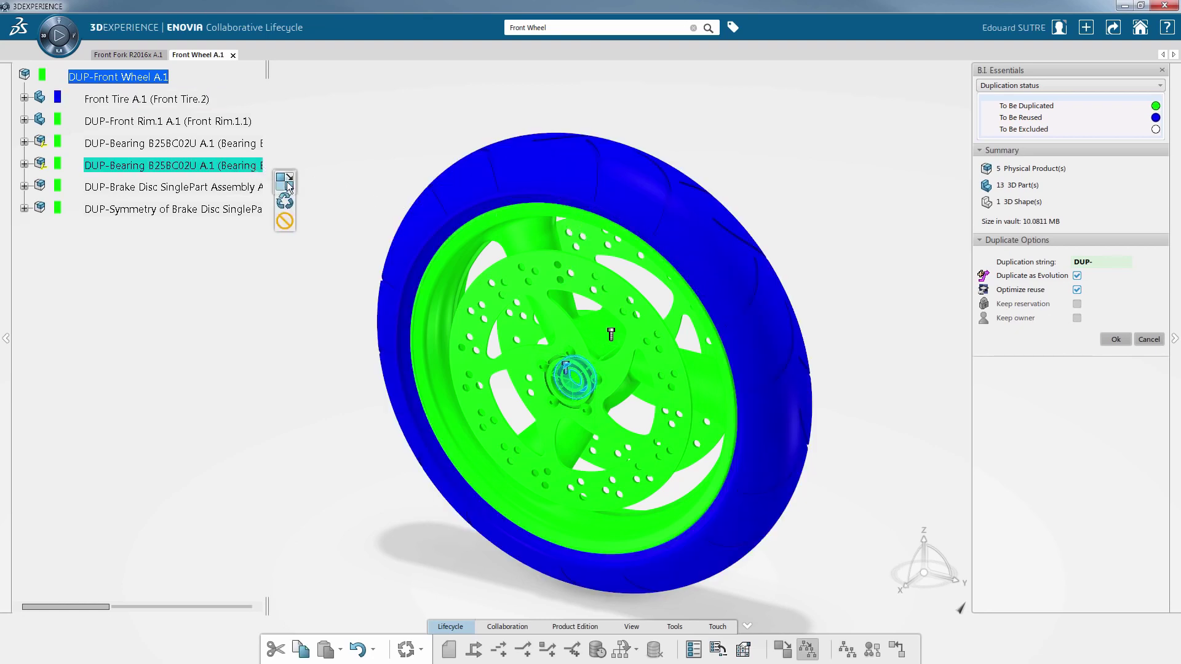
left_click(285, 201)
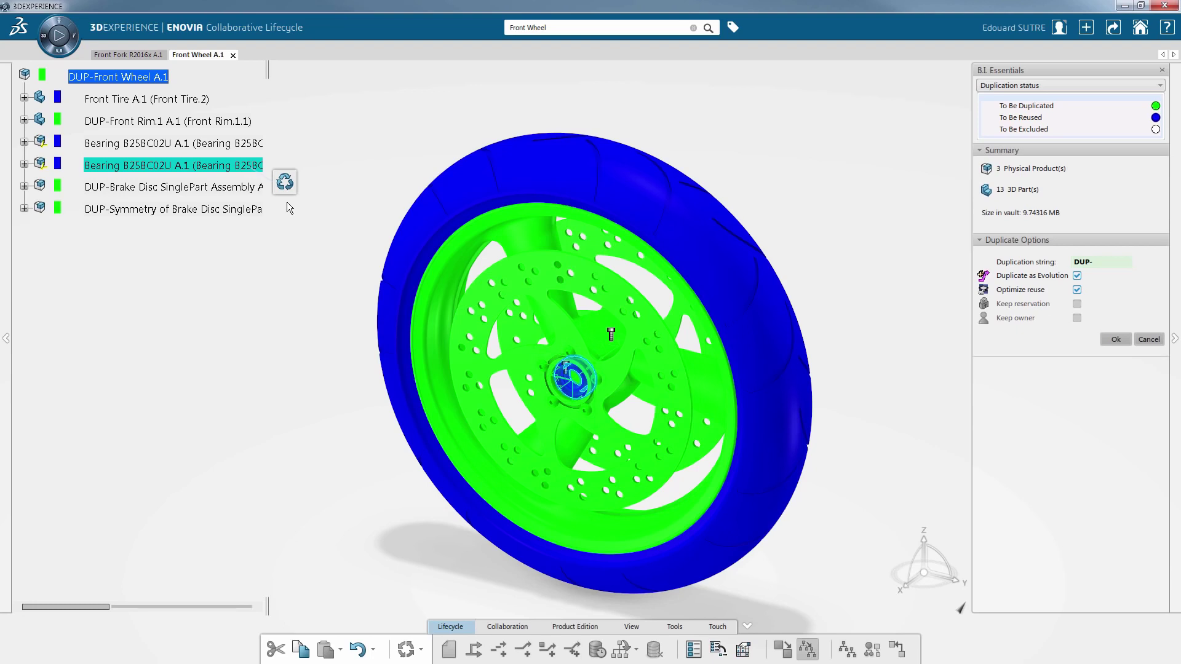
Exclude the Brake Disc SinglePart Assembly and its symmetric copy from the duplication, and run the duplication
left_click(246, 188)
mouse_move(287, 201)
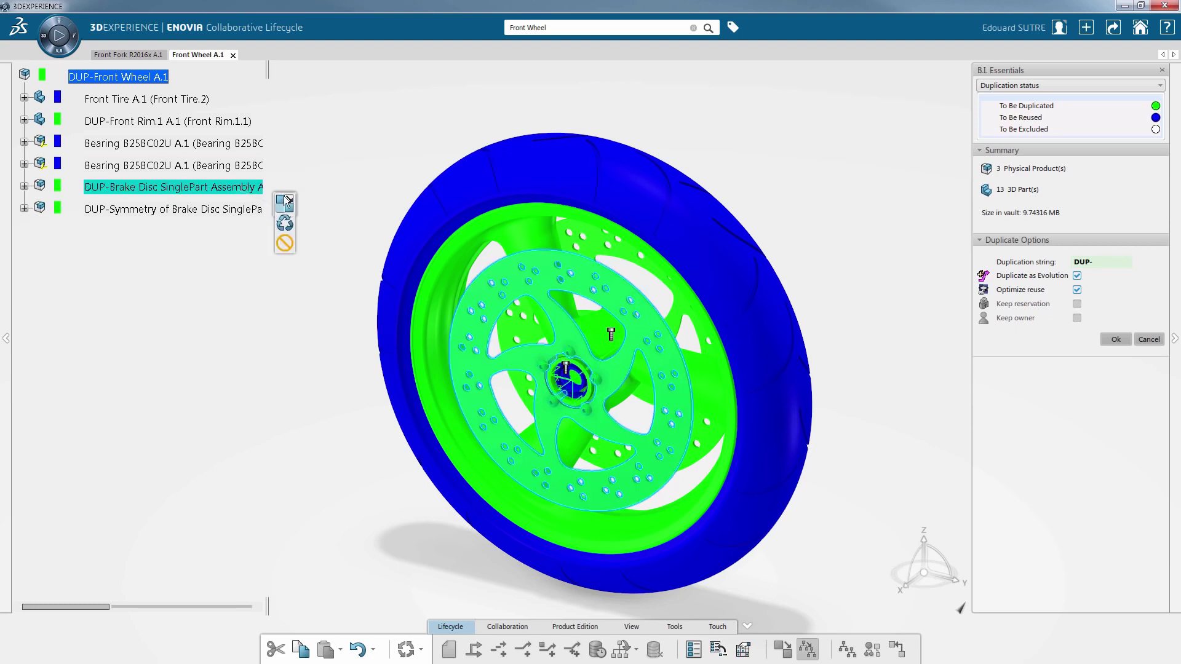
left_click(284, 243)
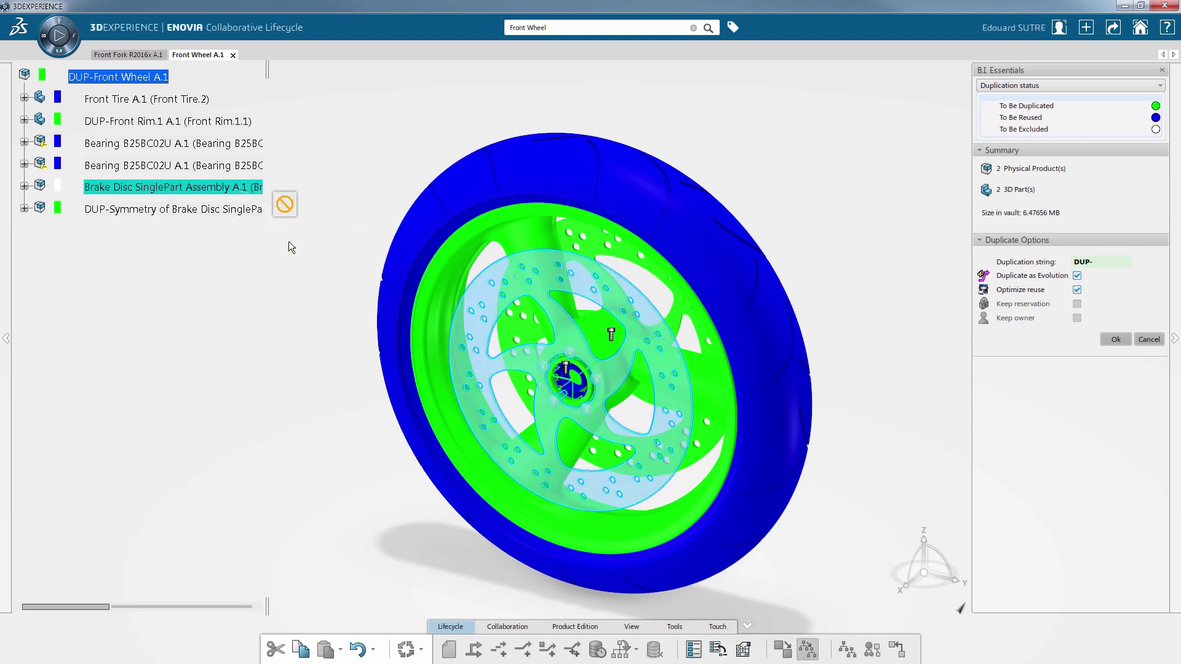
left_click(252, 210)
mouse_move(285, 226)
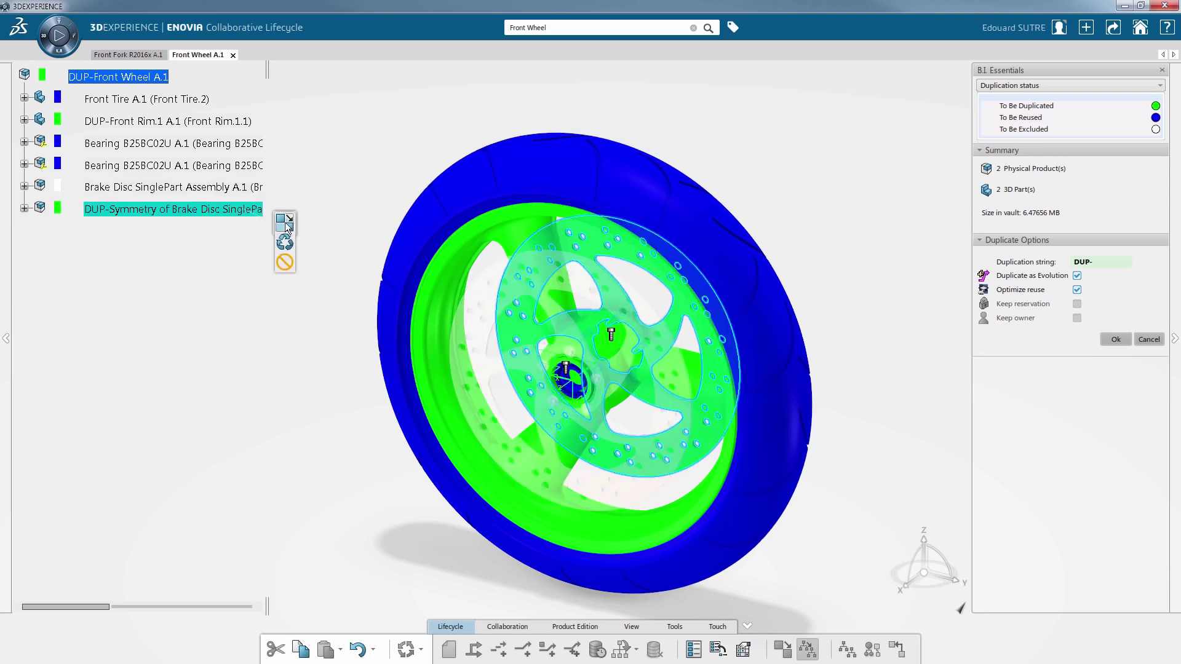
left_click(286, 261)
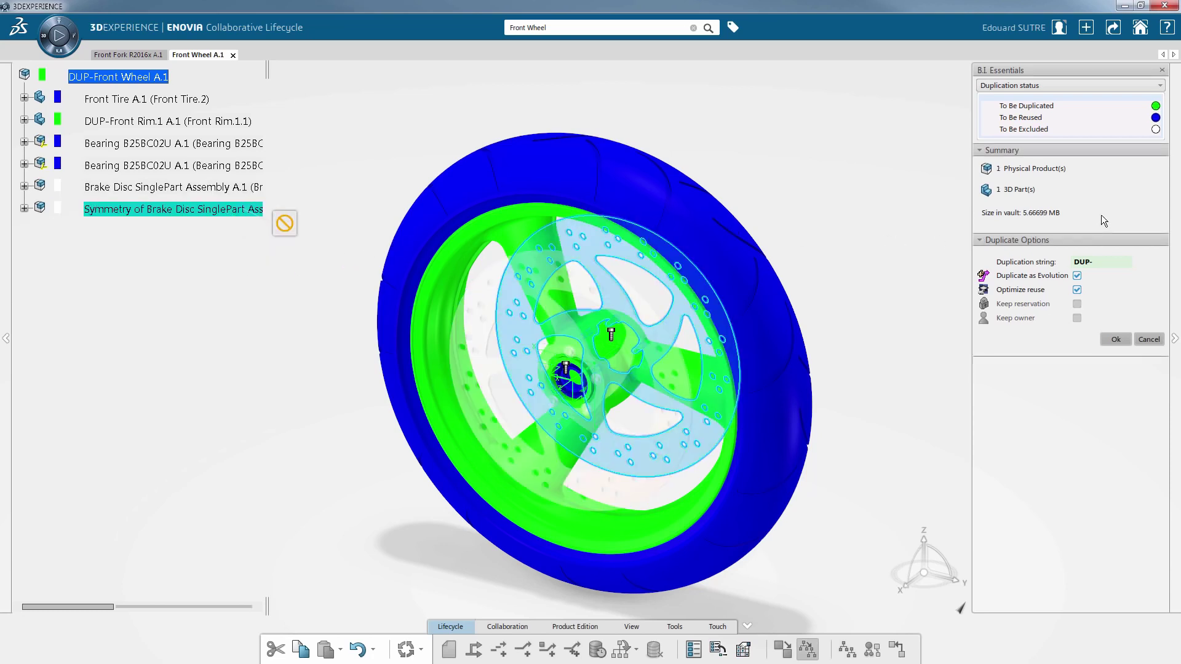
left_click(1113, 340)
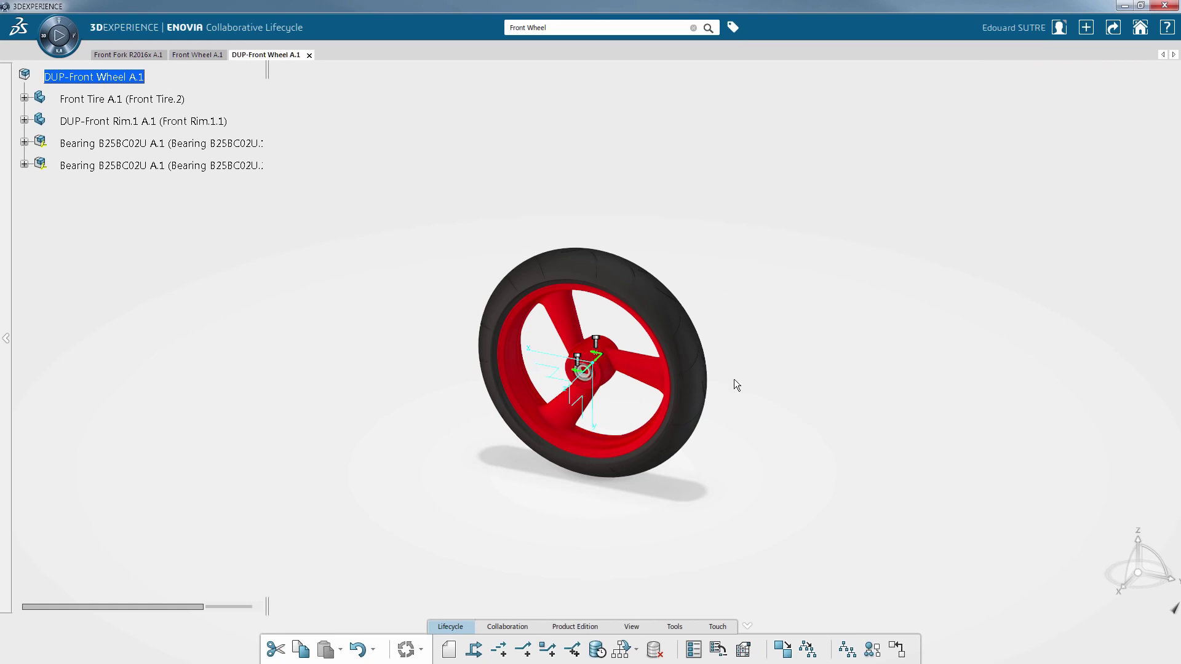
middle_click_drag(734, 379, 721, 320)
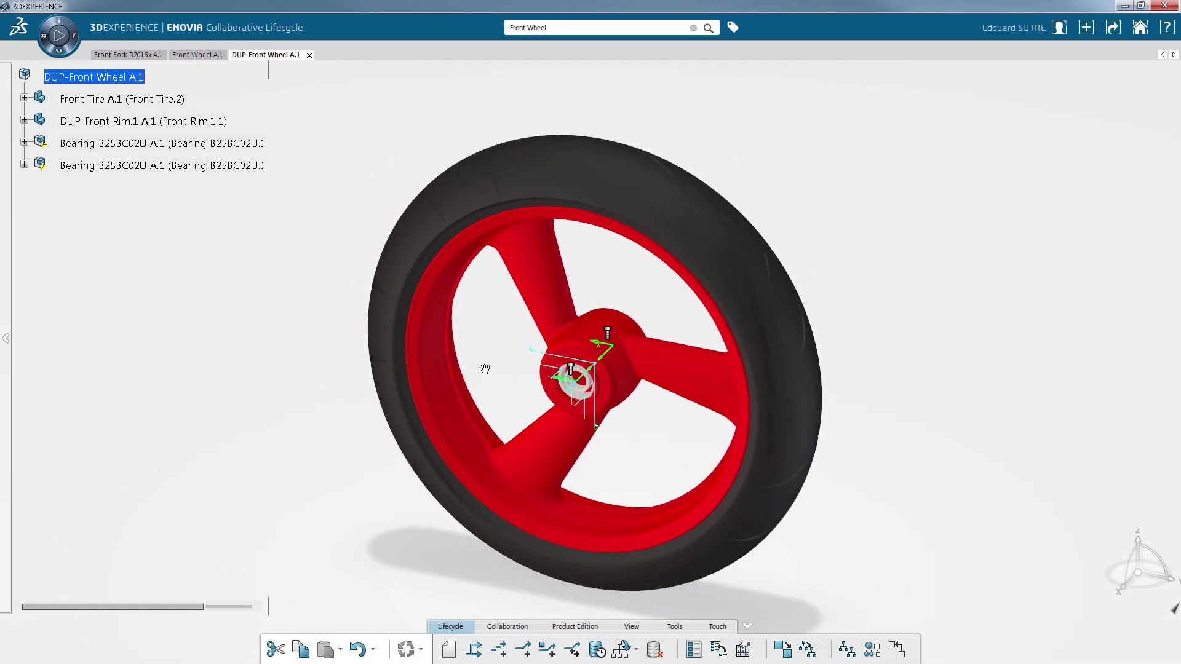
middle_click_drag(482, 367, 487, 247)
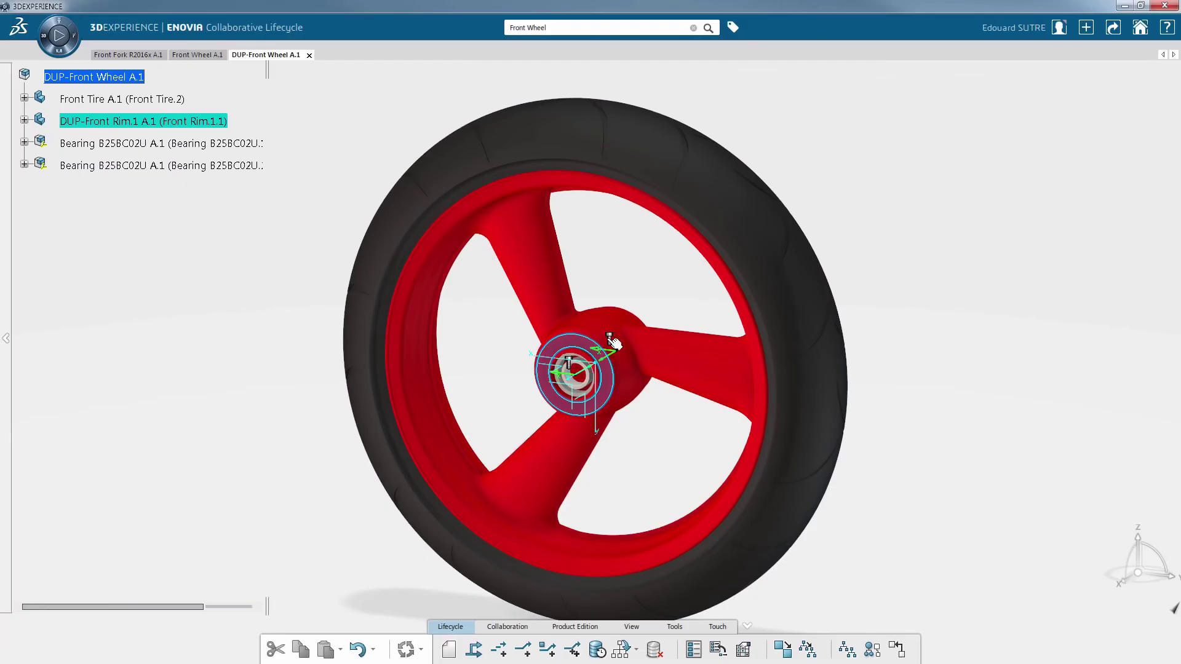
left_click(630, 294)
middle_click_drag(630, 294, 634, 275)
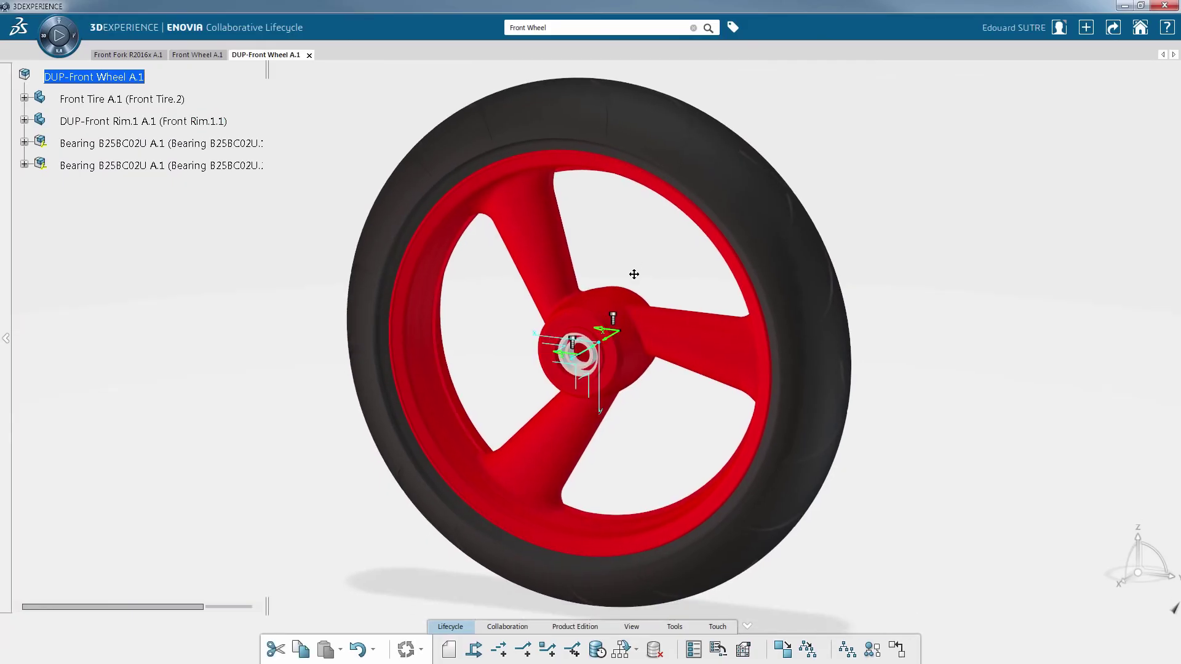
Search for Brake Disc Tooling and open the Brake Disc - Tooling product from the results
left_click(511, 27)
triple_click(511, 27)
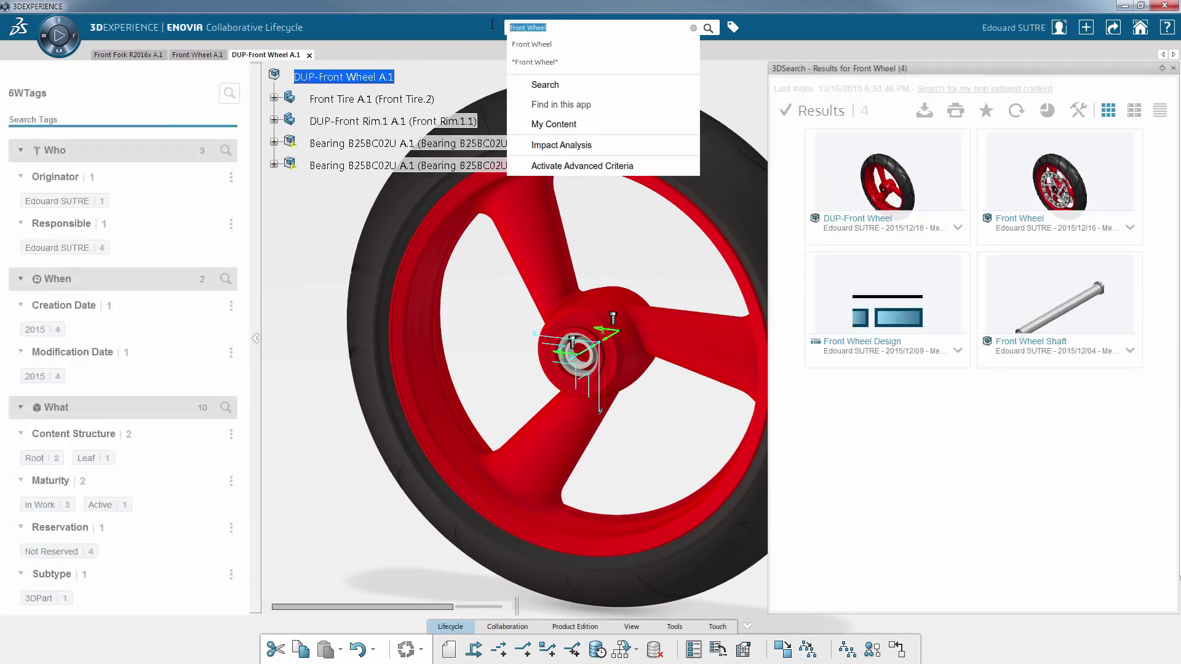
type("Brake Disc Tooling")
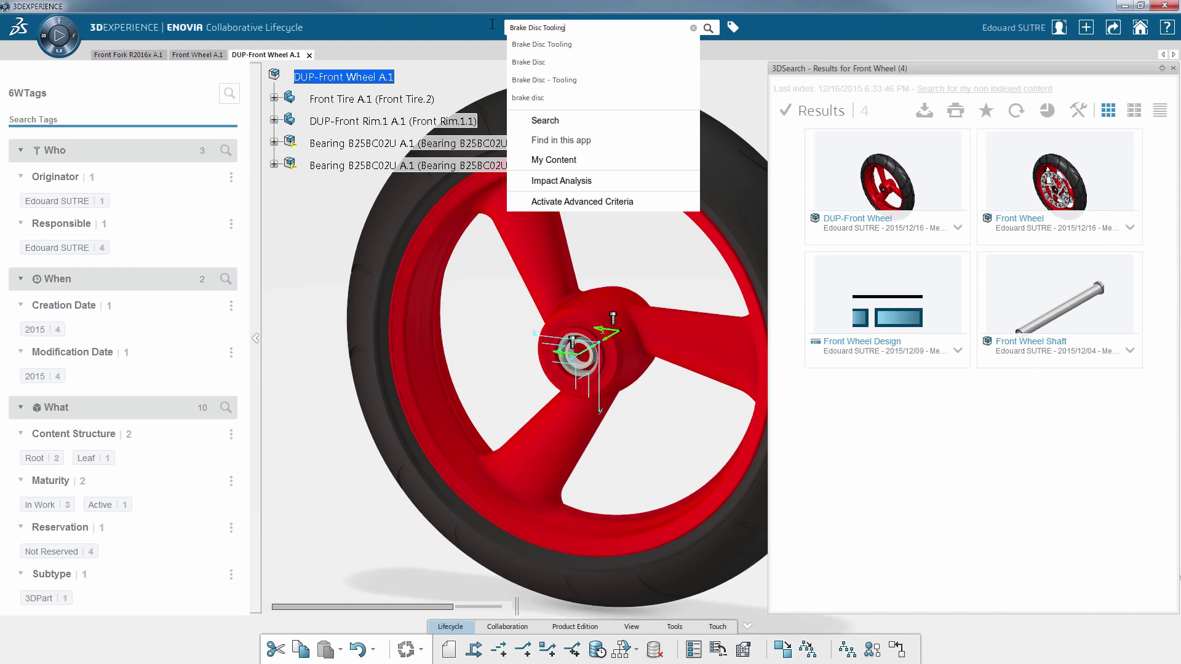
key("Return")
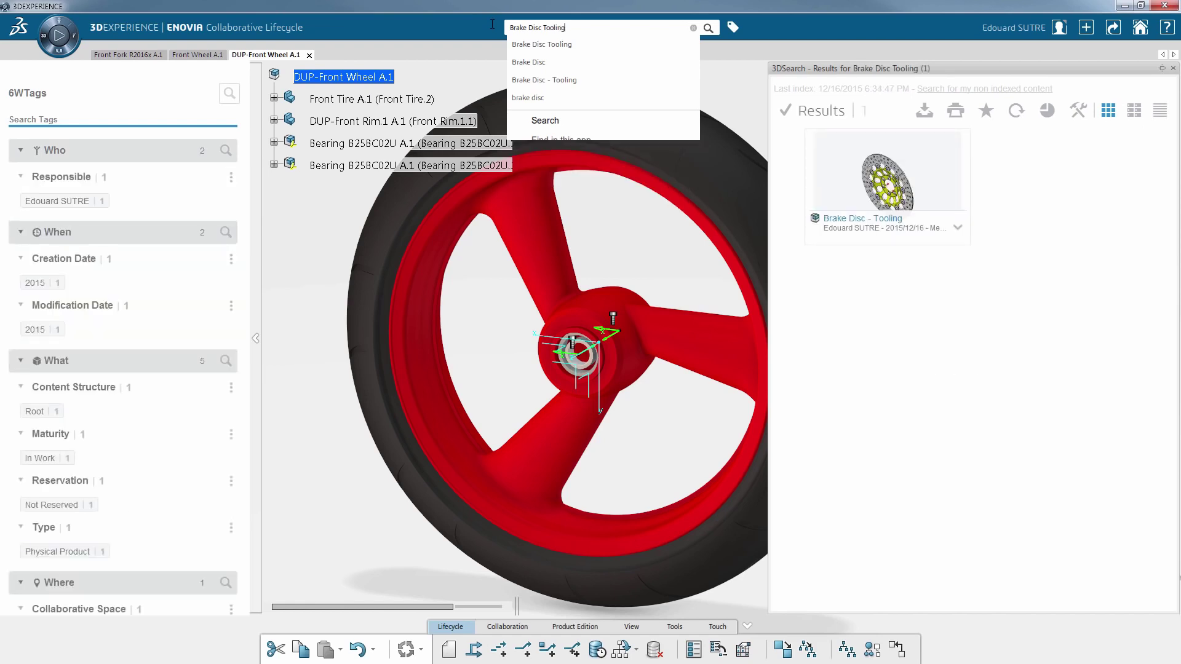
left_click(957, 140)
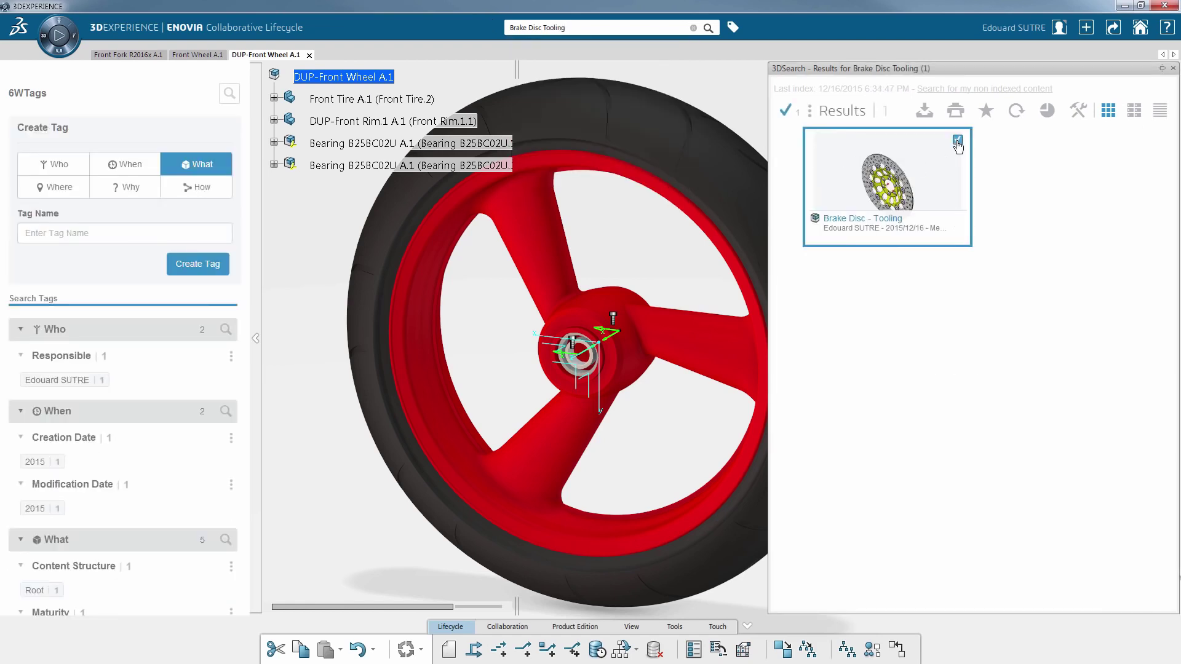
left_click(810, 112)
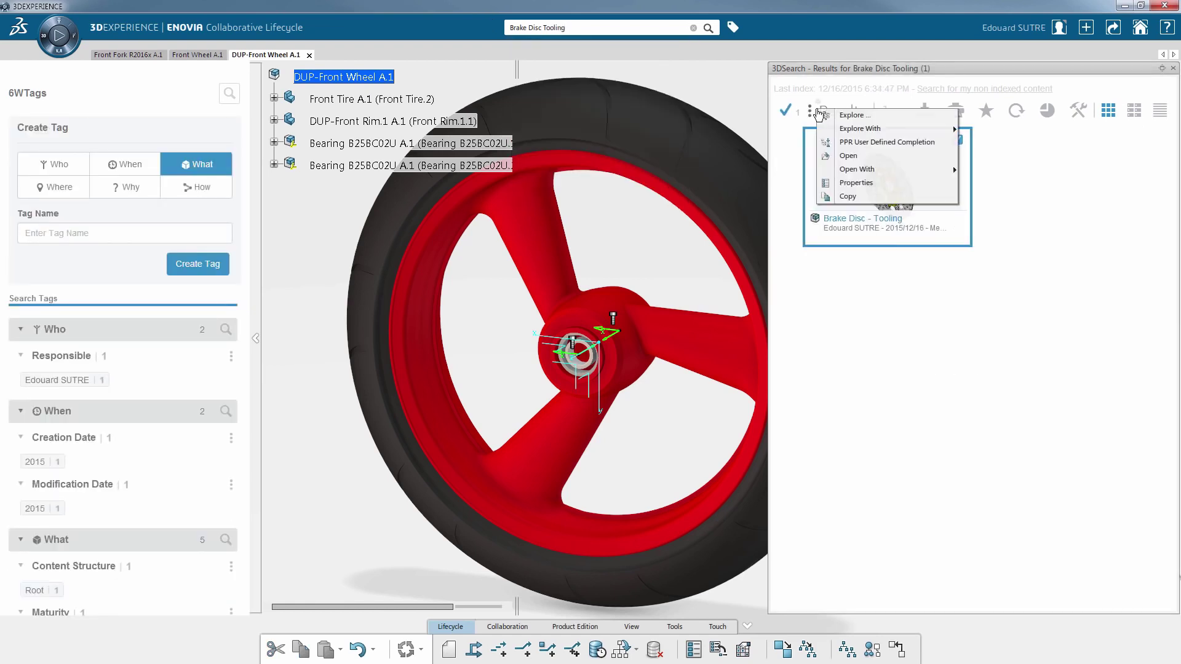
left_click(898, 156)
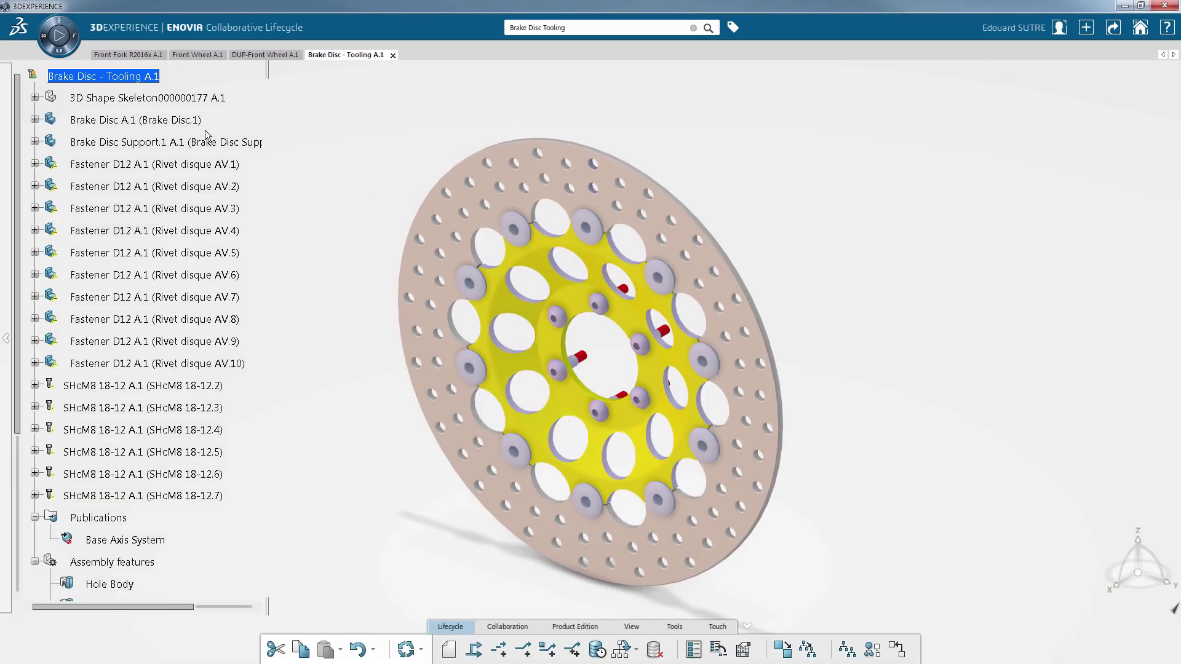
Switch to the Tooling Design app and start defining Brake Disc - Tooling as a component
left_click(48, 40)
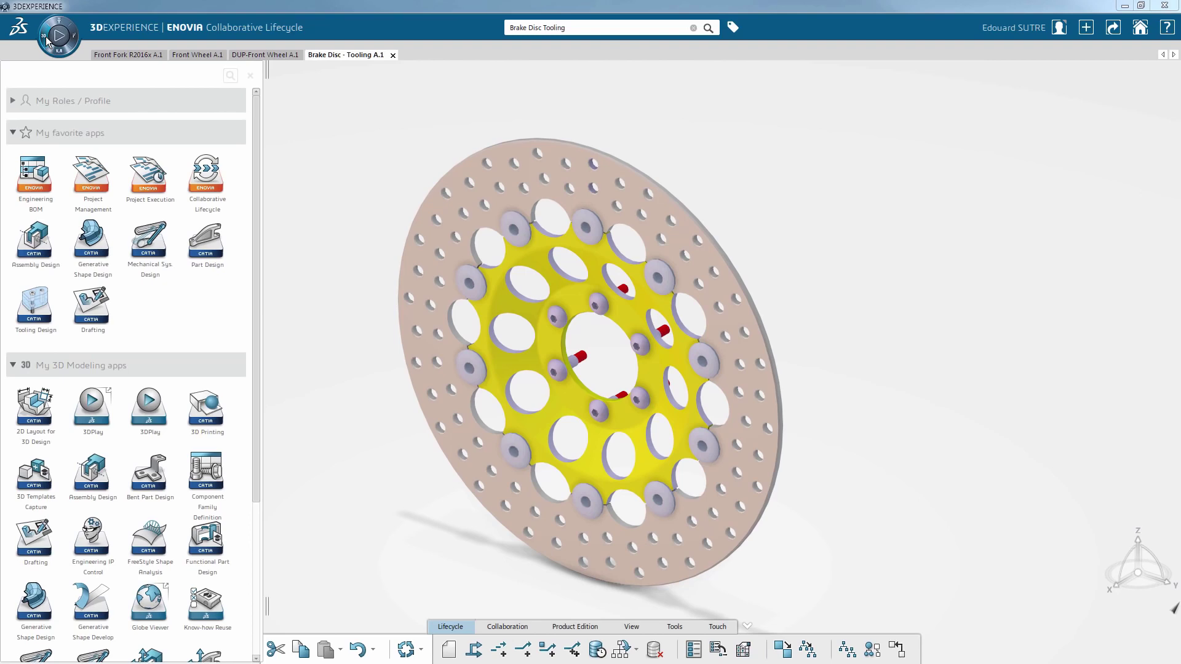
left_click(42, 314)
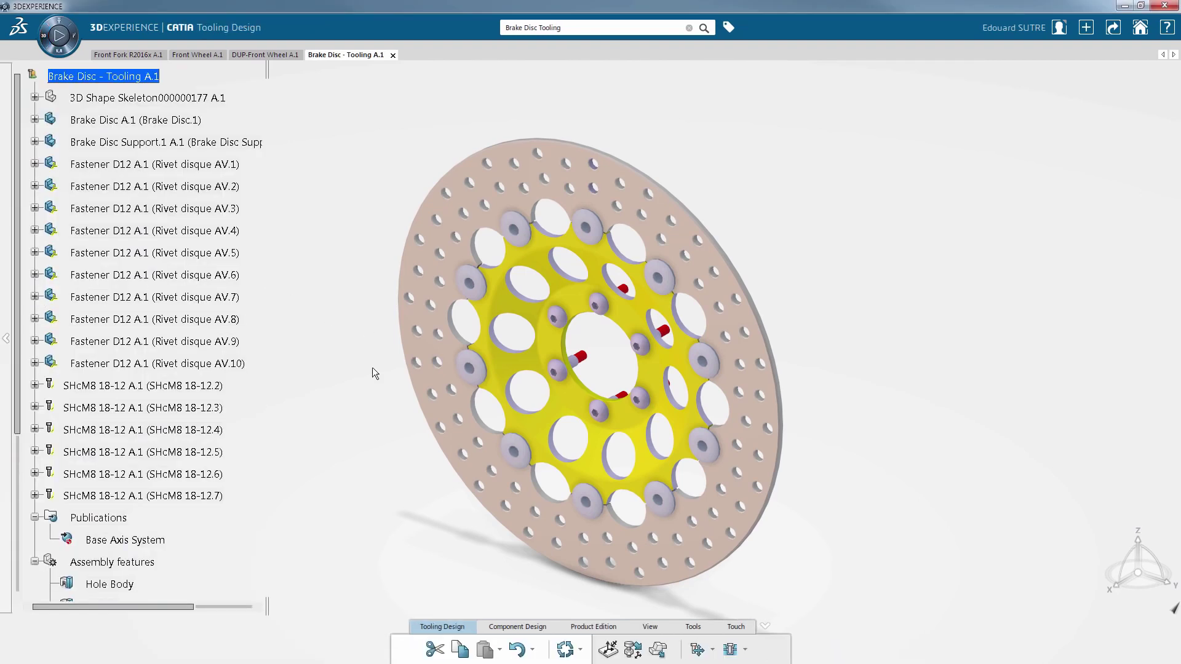
left_click(518, 627)
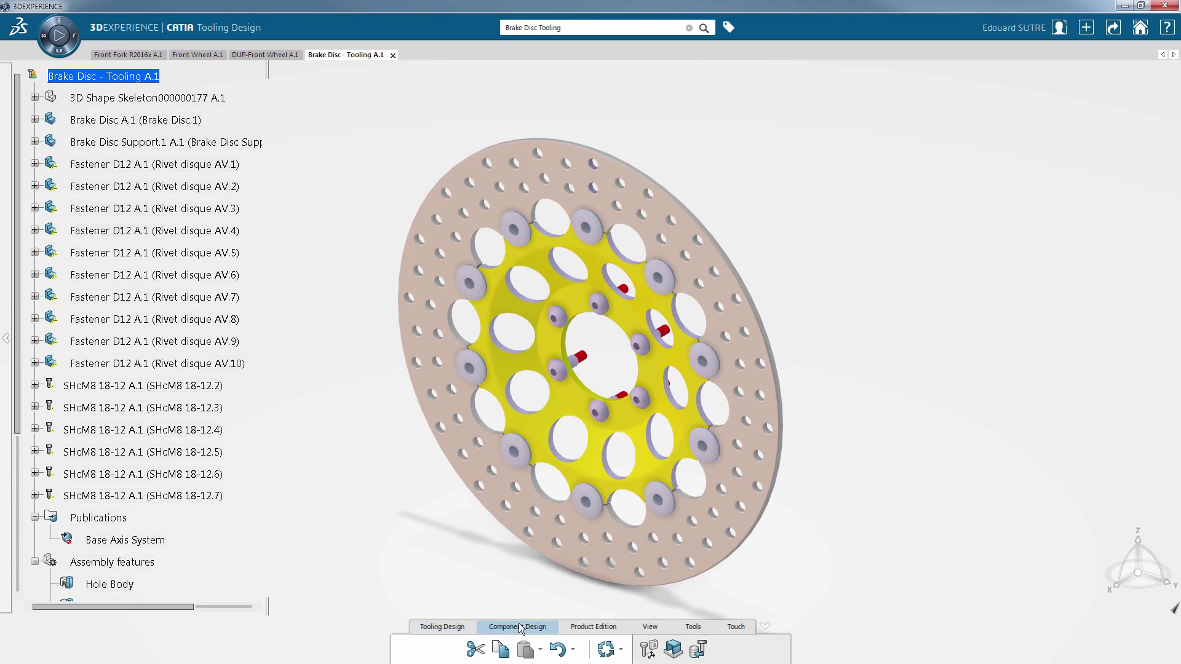
left_click(652, 655)
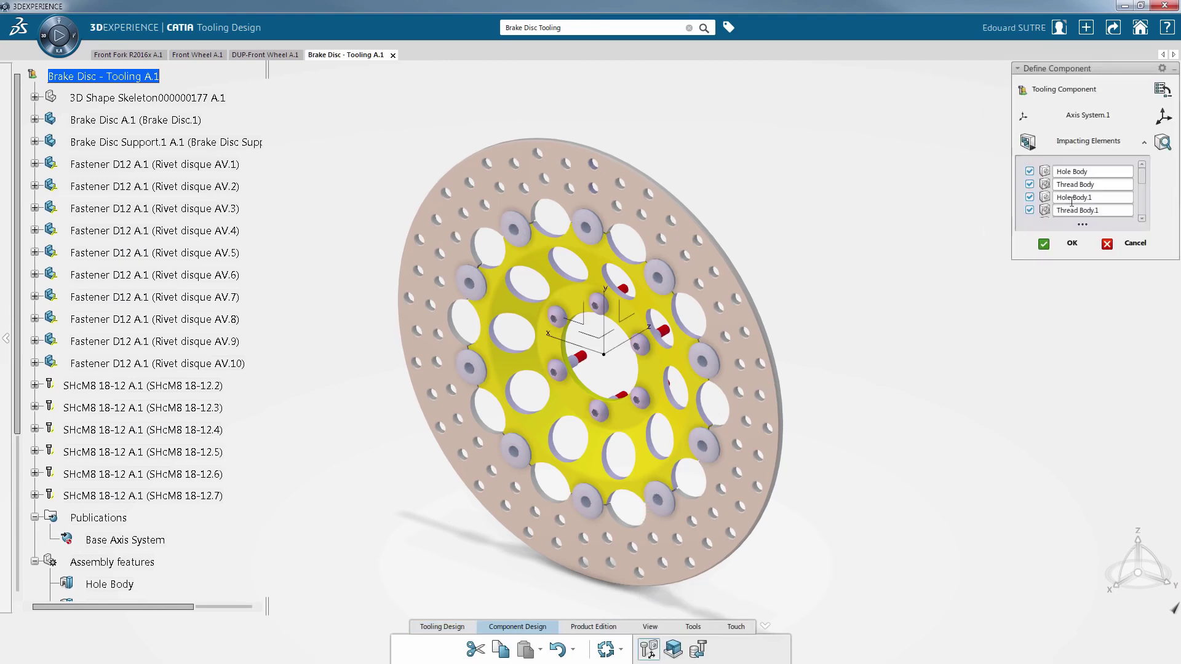
Review the hole and thread bodies listed as impacting elements of the brake disc component
left_click(1143, 143)
left_click(1142, 143)
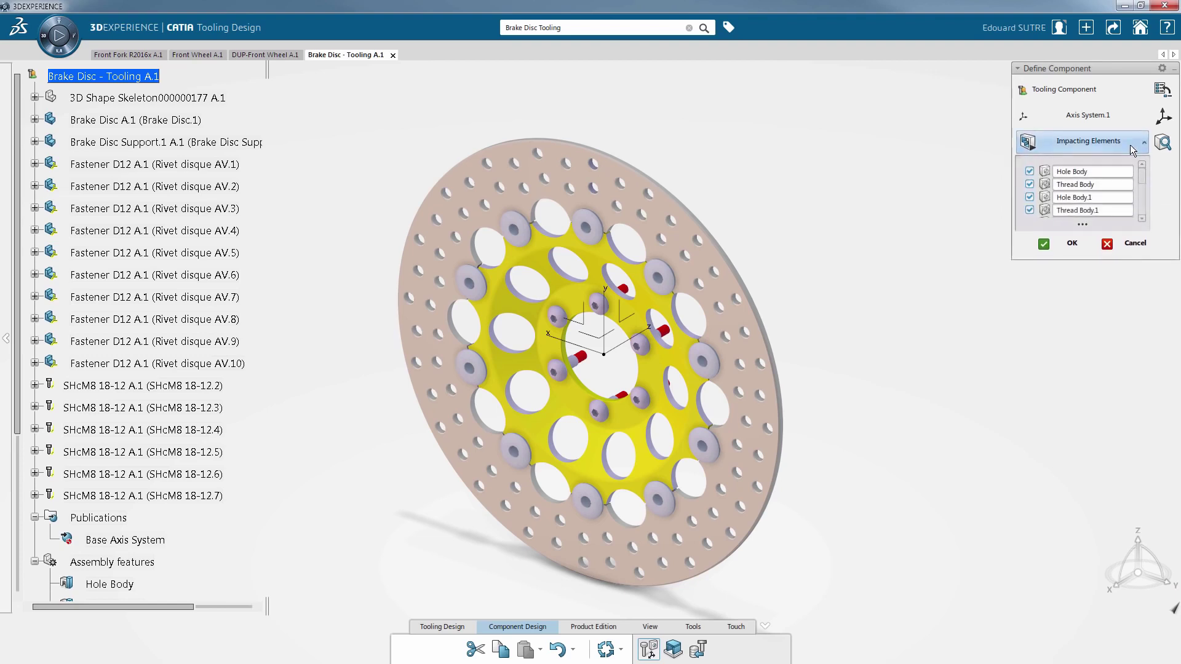
left_click_drag(1142, 176, 1148, 219)
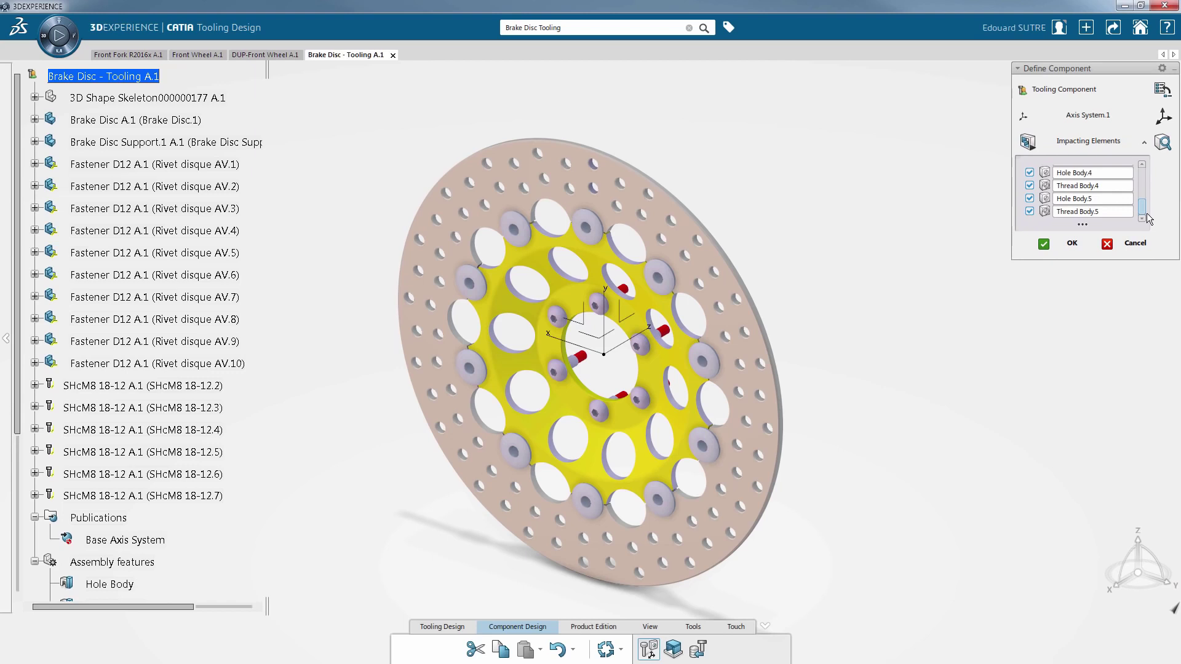
left_click_drag(1148, 219, 1142, 174)
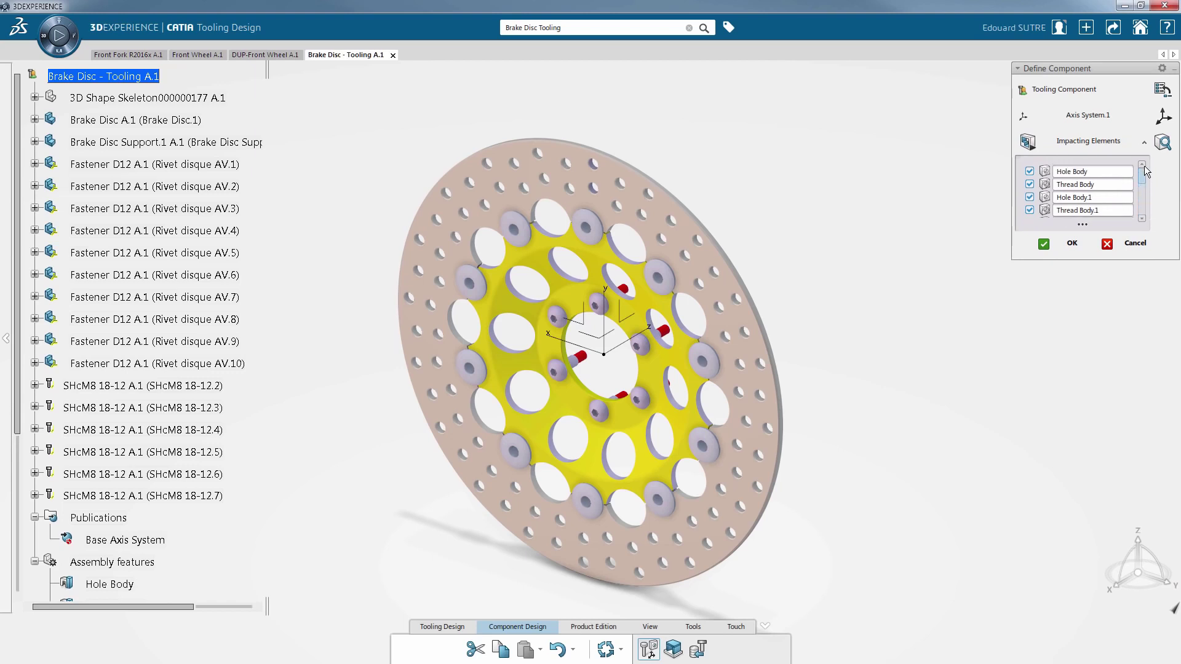
Set the brake disc's component type to Cap Screw under Fixing Component and validate the component definition
left_click(1161, 90)
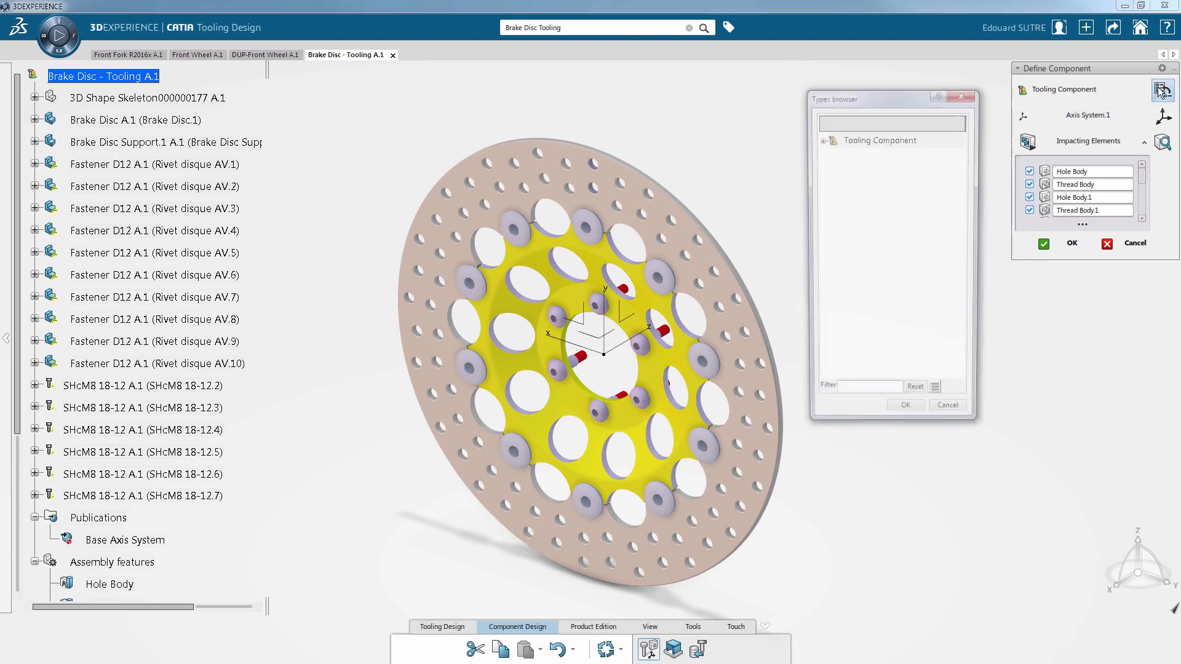
left_click(821, 139)
left_click(834, 188)
left_click(902, 206)
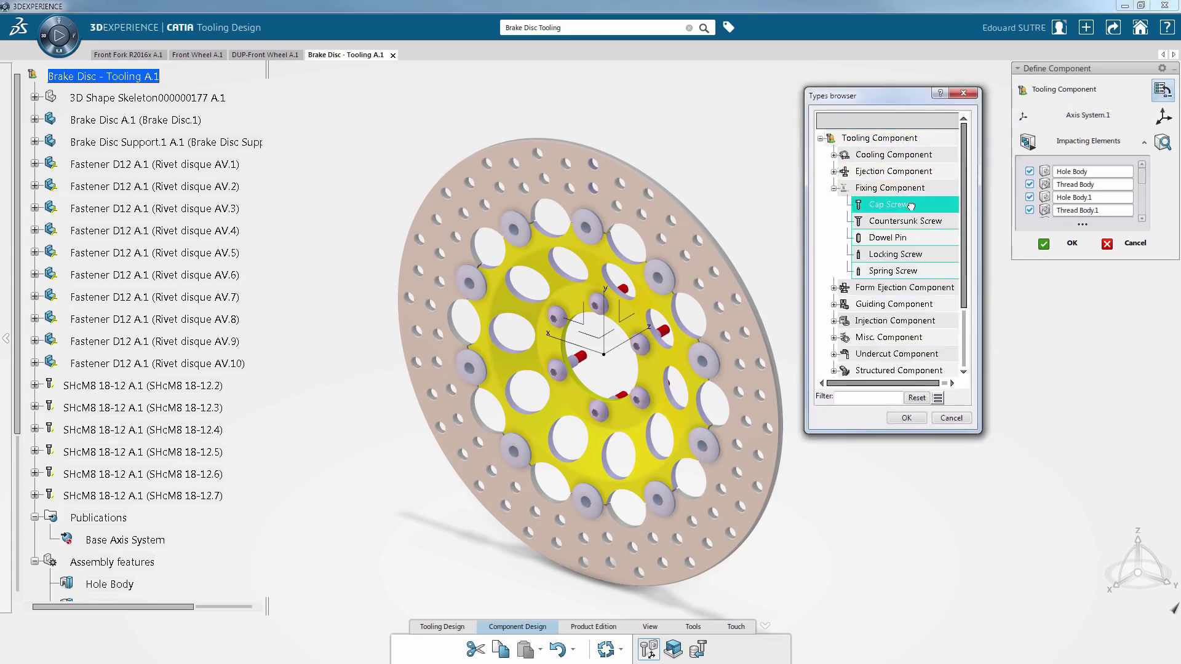
left_click(908, 419)
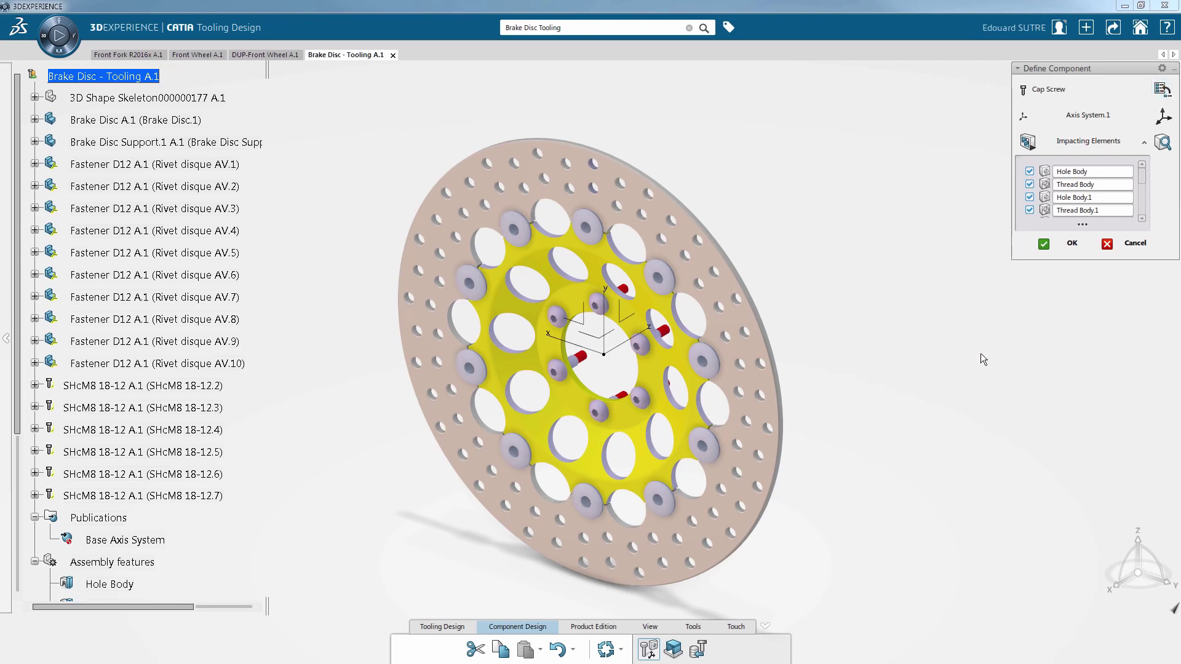
left_click(1072, 244)
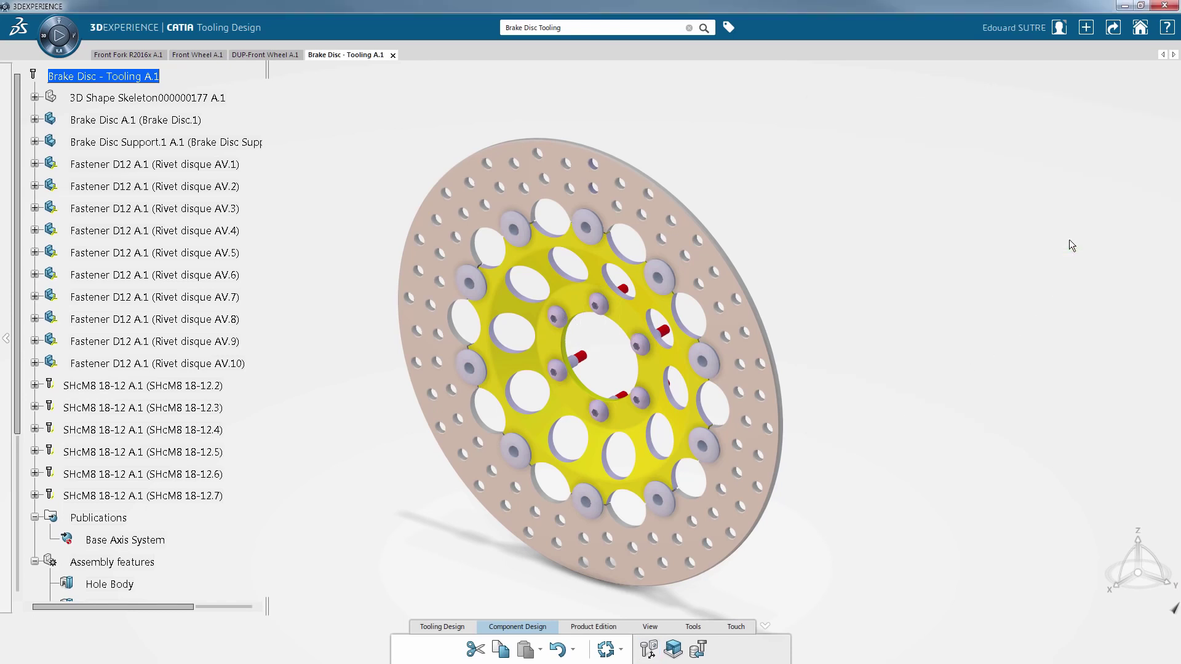
Start inserting a tooling component in DUP-Front Wheel and choose the rim's Cap Screw anchor
left_click(258, 55)
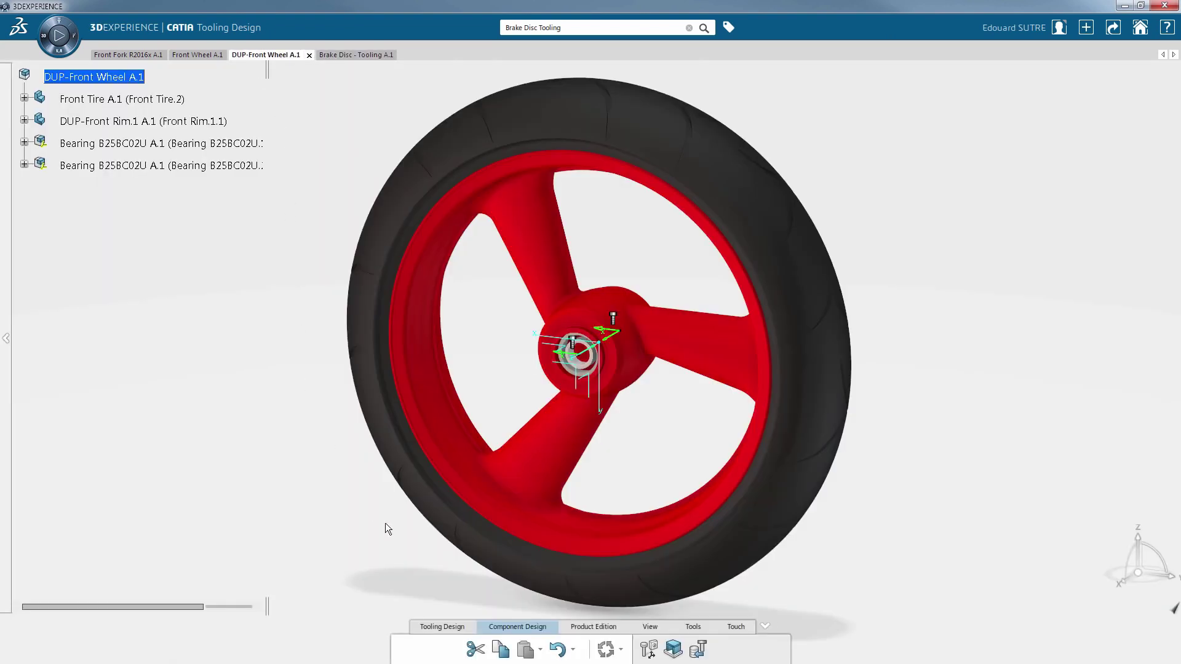
left_click(449, 628)
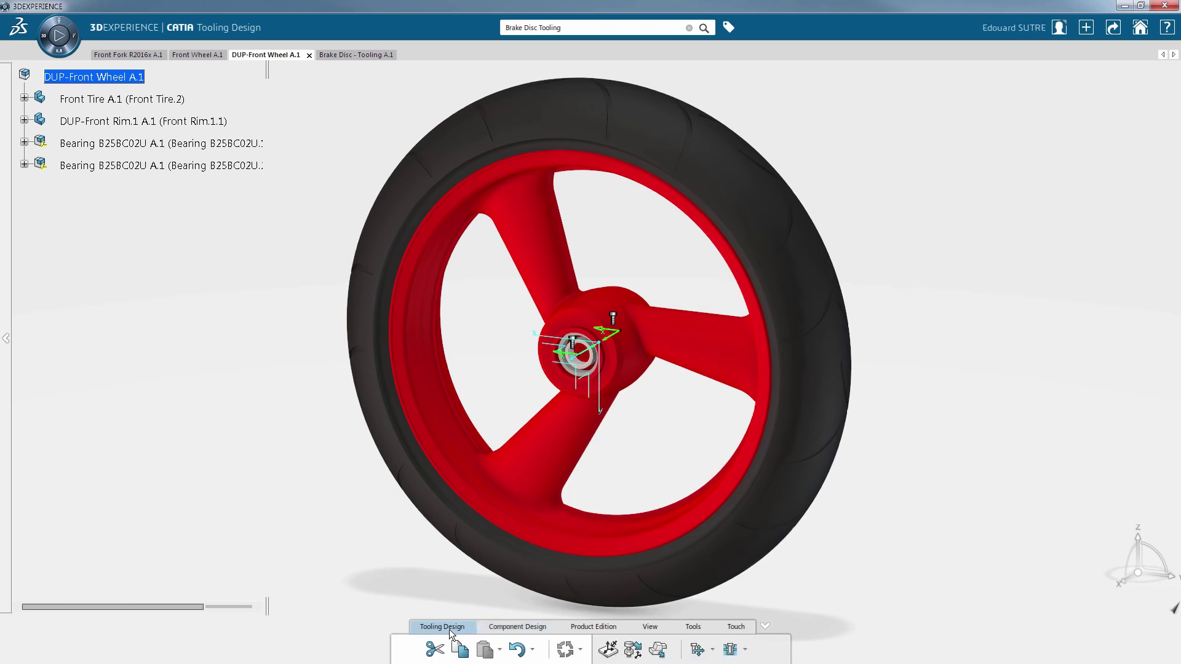
left_click(632, 650)
middle_click_drag(645, 414, 569, 458)
left_click(596, 431)
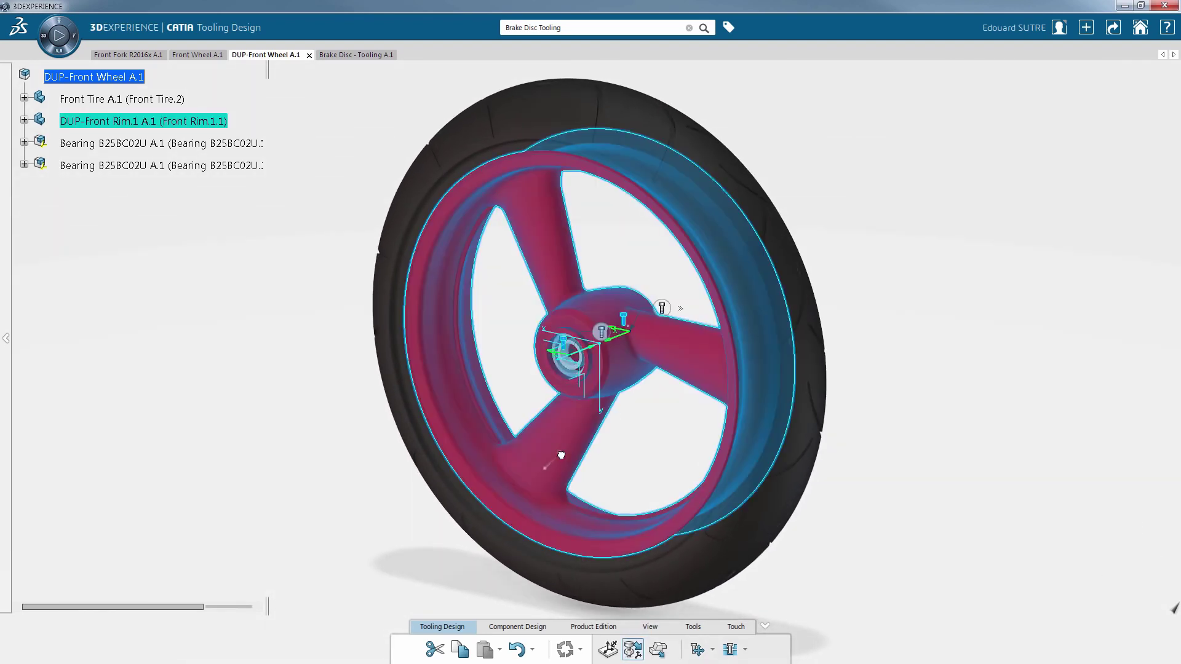
mouse_move(654, 427)
middle_mouse_down()
mouse_move(478, 404)
mouse_move(636, 431)
middle_mouse_up()
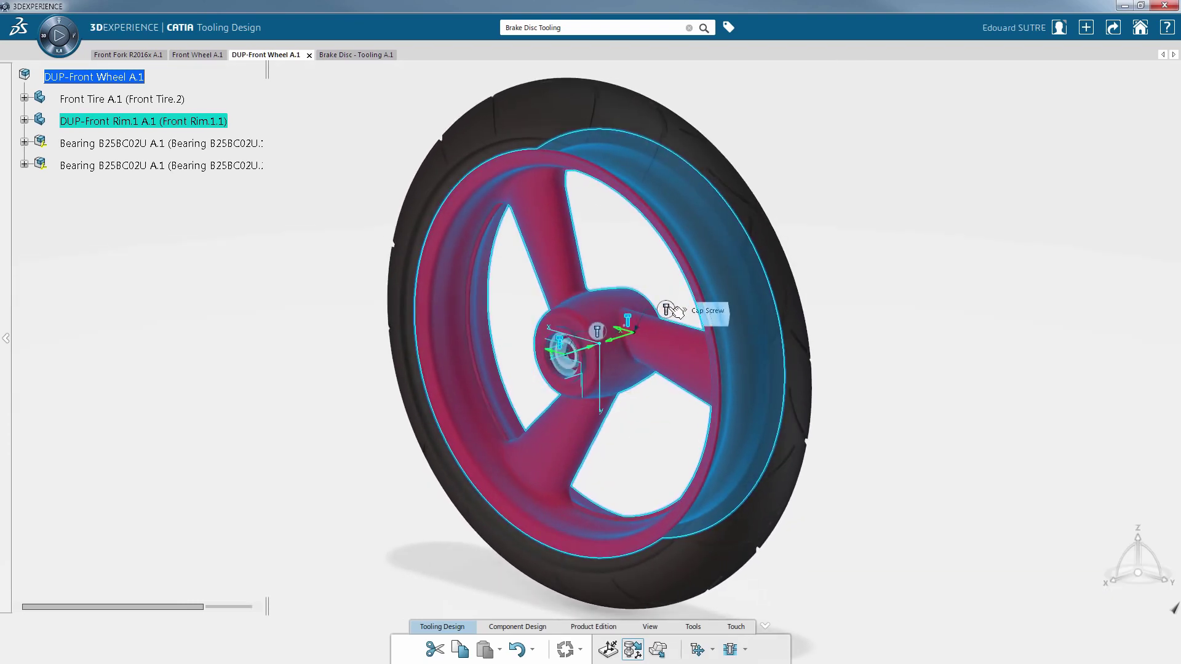
left_click(667, 310)
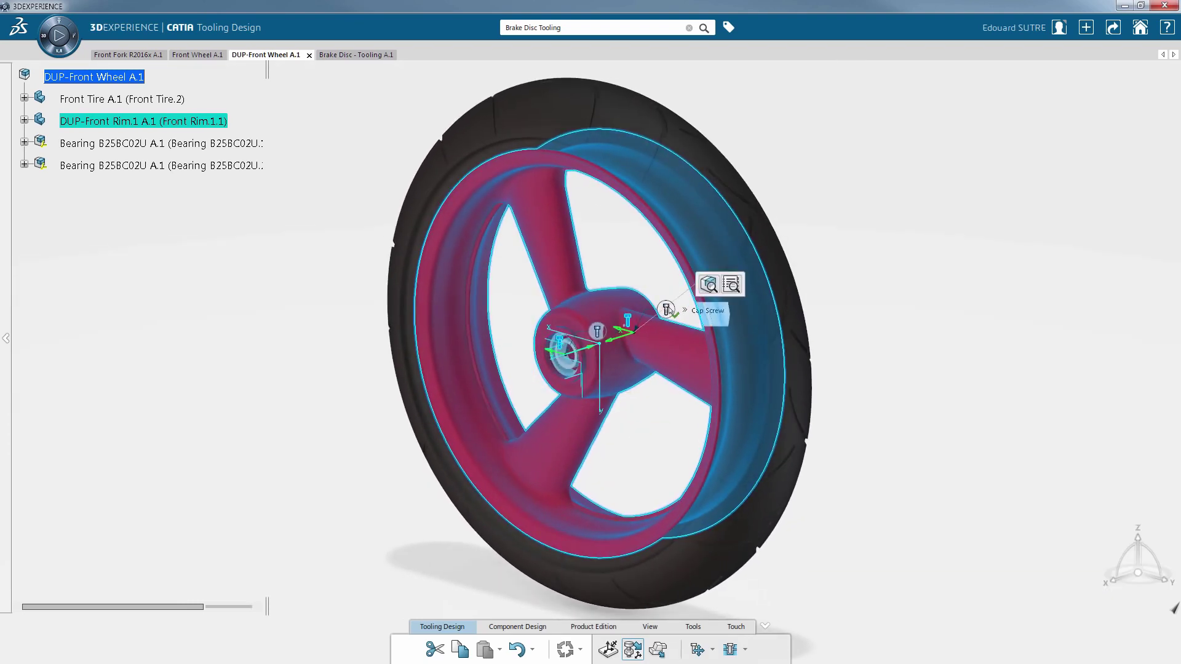
Choose the open Brake Disc - Tooling product as the component to insert on the wheel
left_click(711, 284)
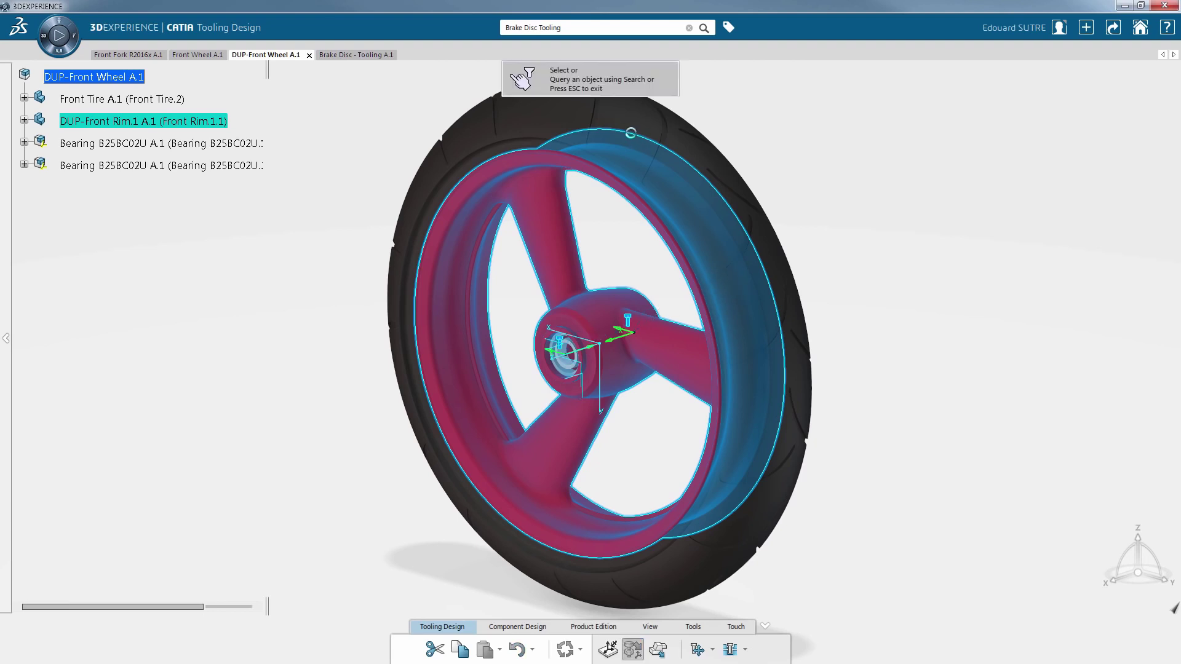
left_click(357, 56)
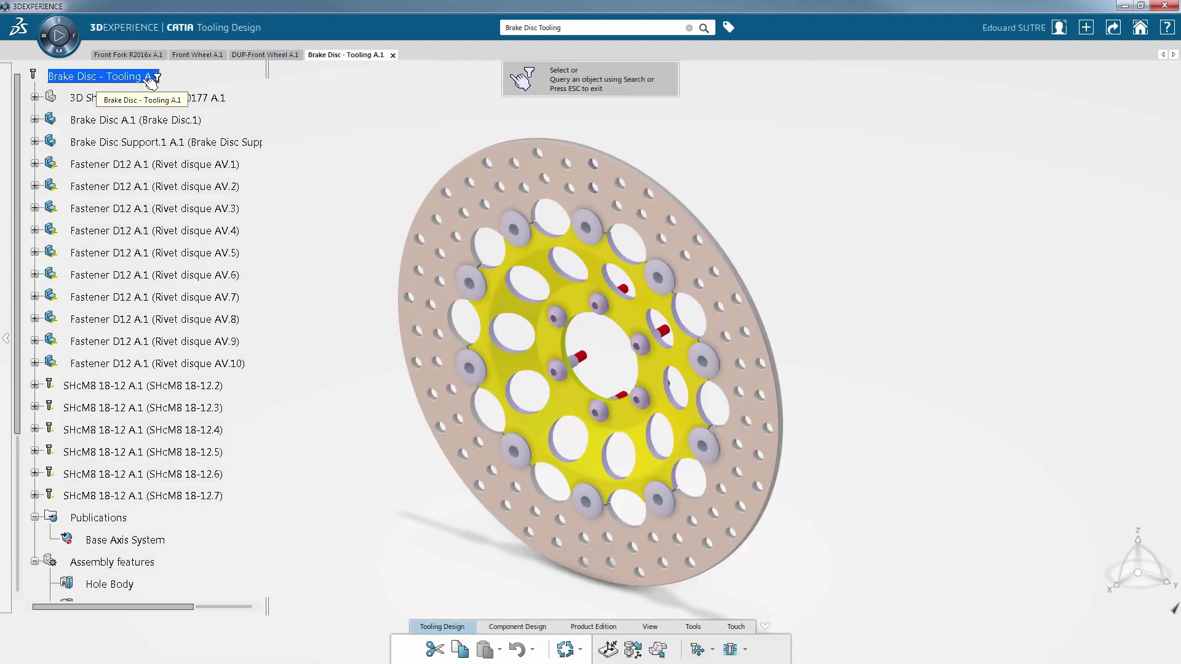
key("ctrl+Tab")
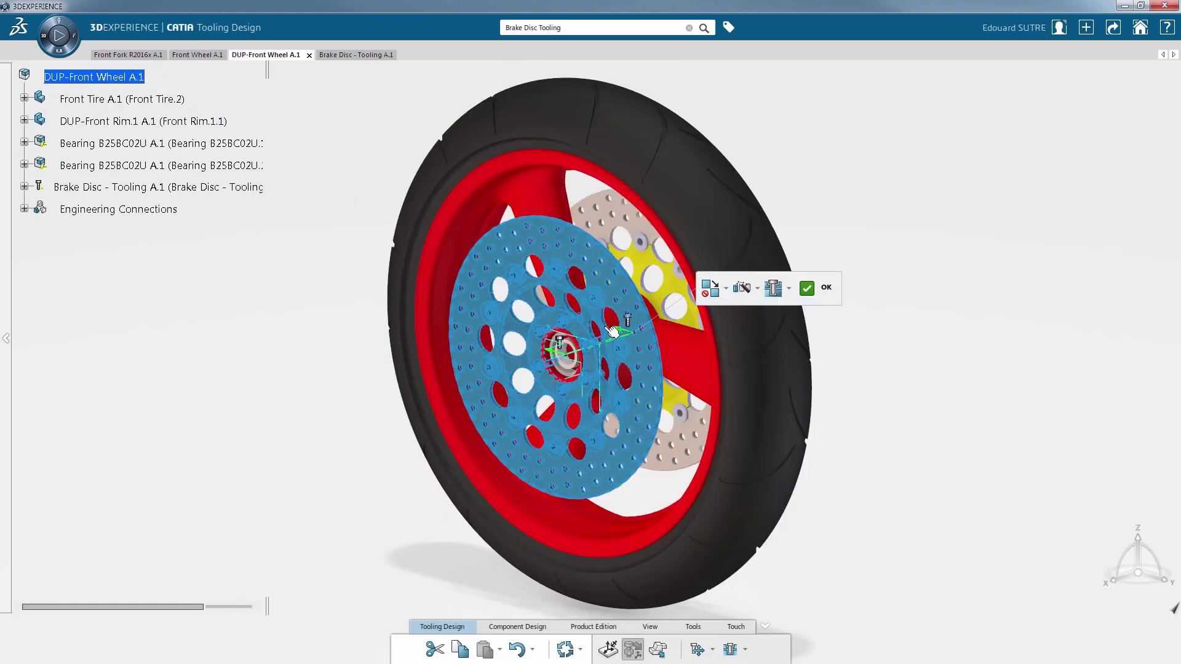
Compare placement on the selected anchor only, then insert the brake disc on All Compatible Anchors
left_click(757, 288)
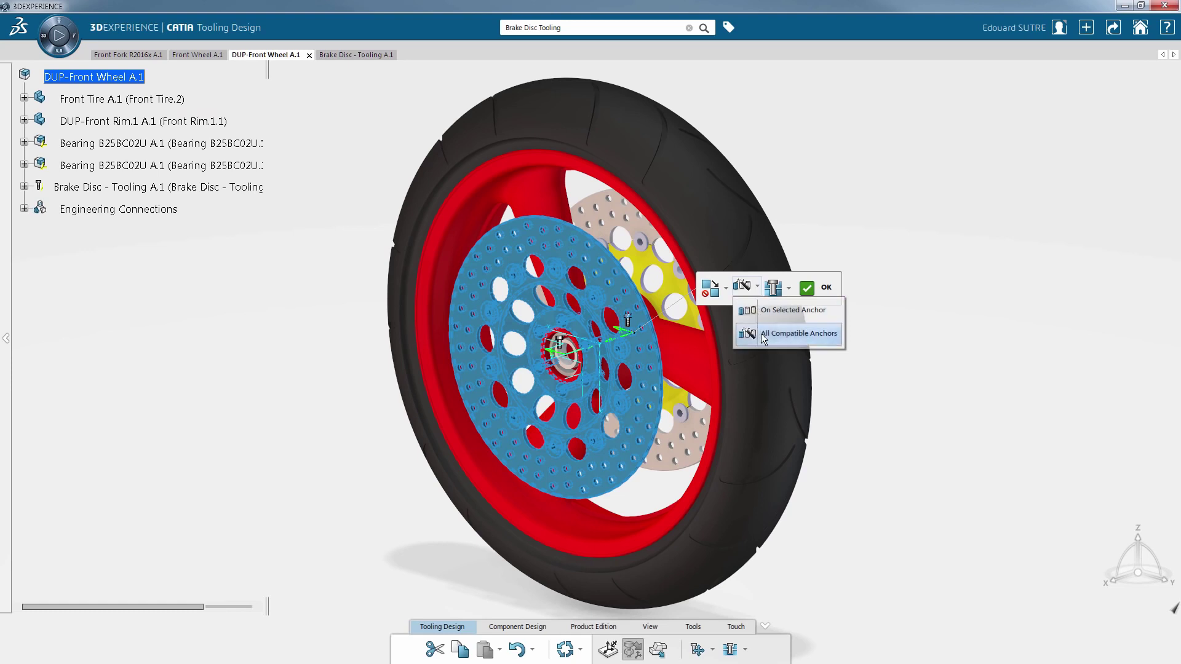
left_click(806, 316)
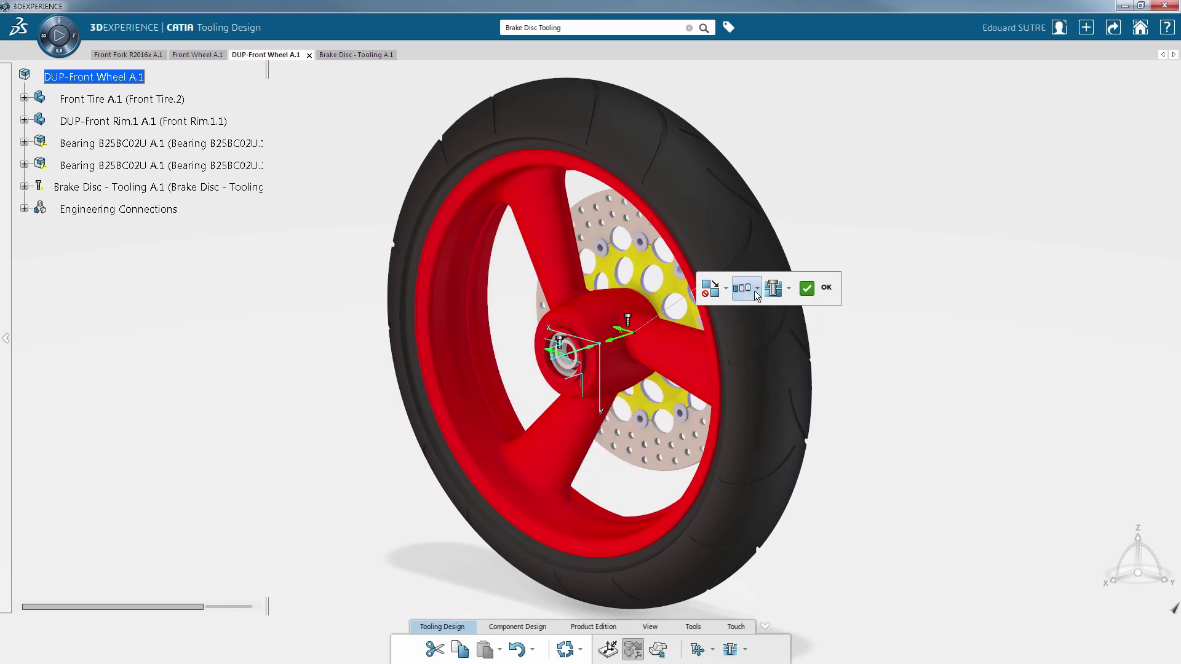
left_click(756, 289)
left_click(800, 334)
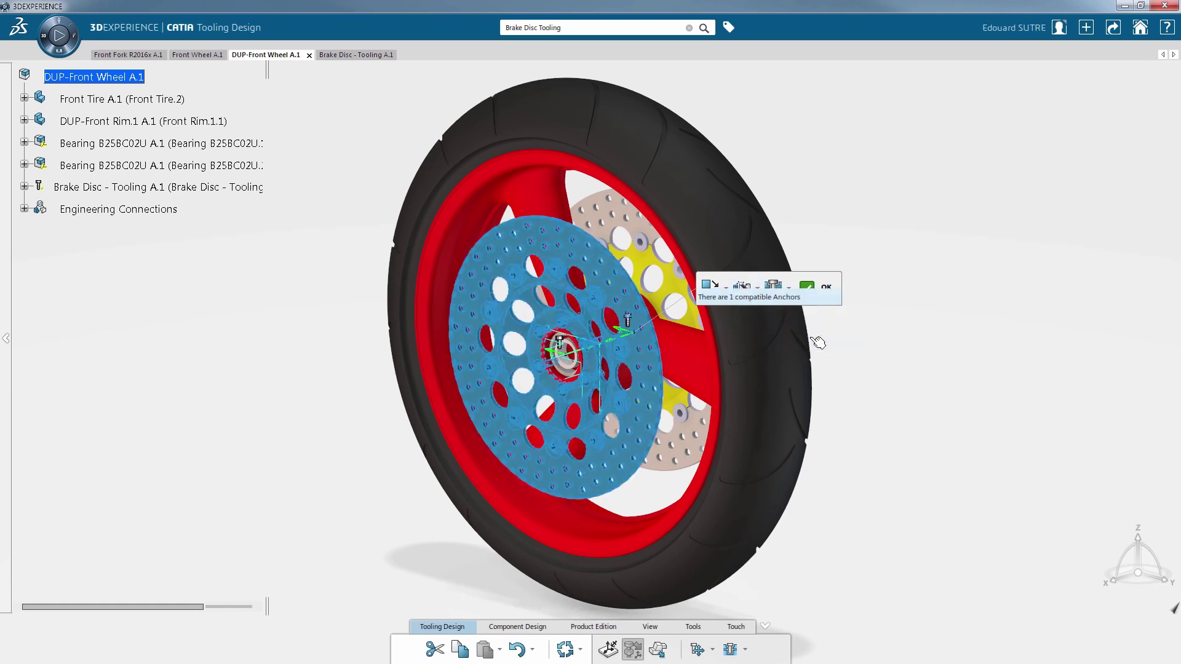
left_click(818, 288)
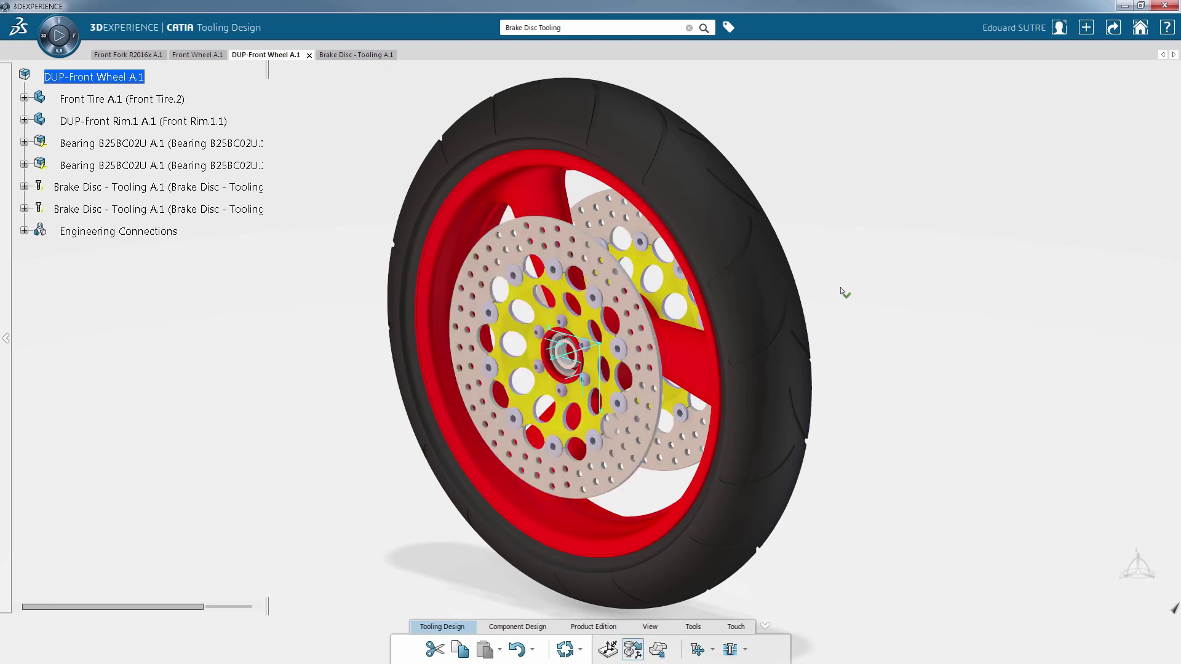
Examine the inserted brake discs and expand Engineering Connections to check the links to the rim
scroll(578, 354, "up", 2)
middle_click_drag(578, 355, 151, 269)
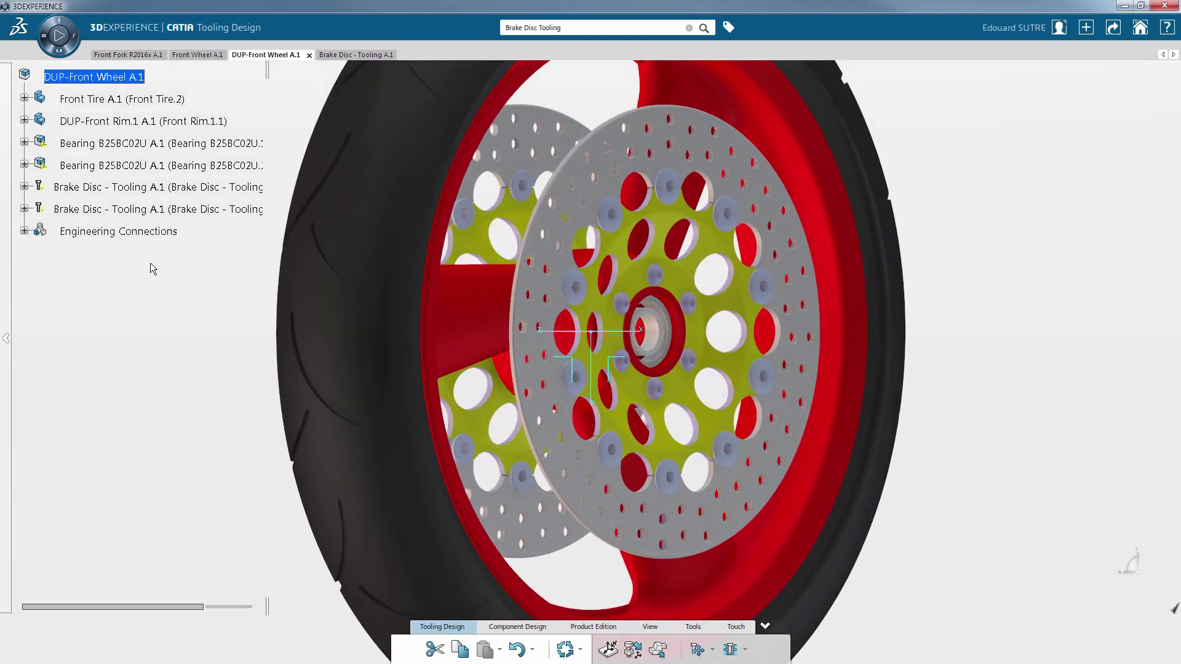
left_click(24, 231)
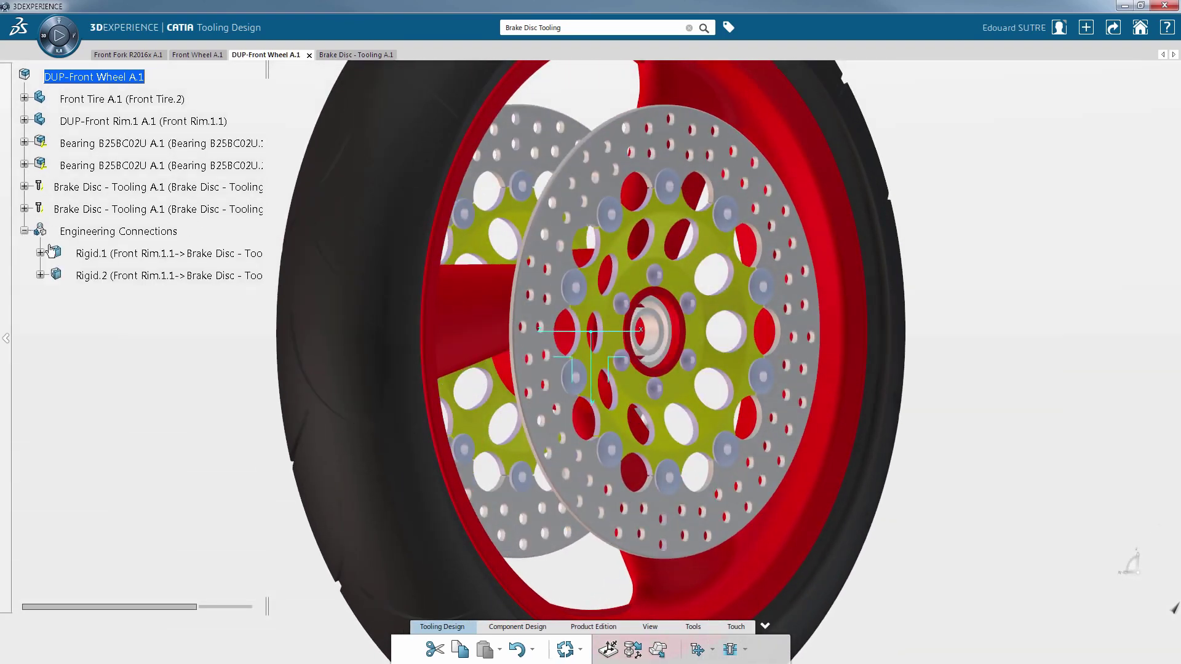
Temporarily hide both Brake Disc - Tooling components to inspect the holes in the rim hub, and show them again
right_click(196, 194)
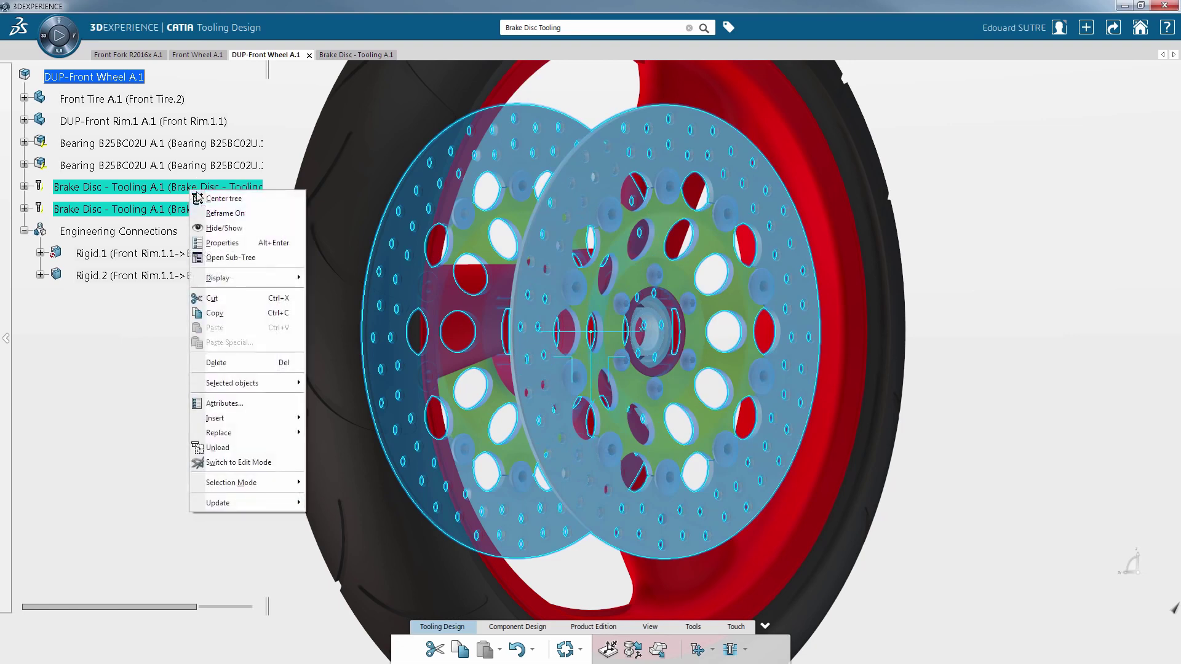
left_click(206, 227)
middle_click_drag(741, 323, 674, 233)
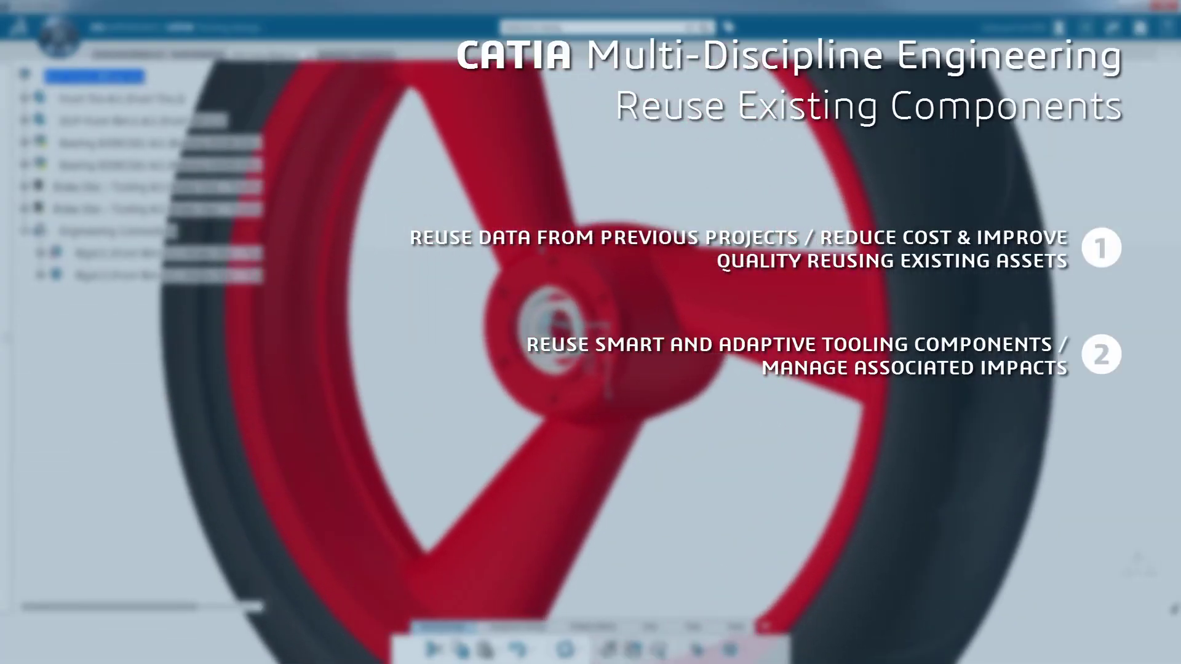
left_click(235, 188, "ctrl")
right_click(232, 186)
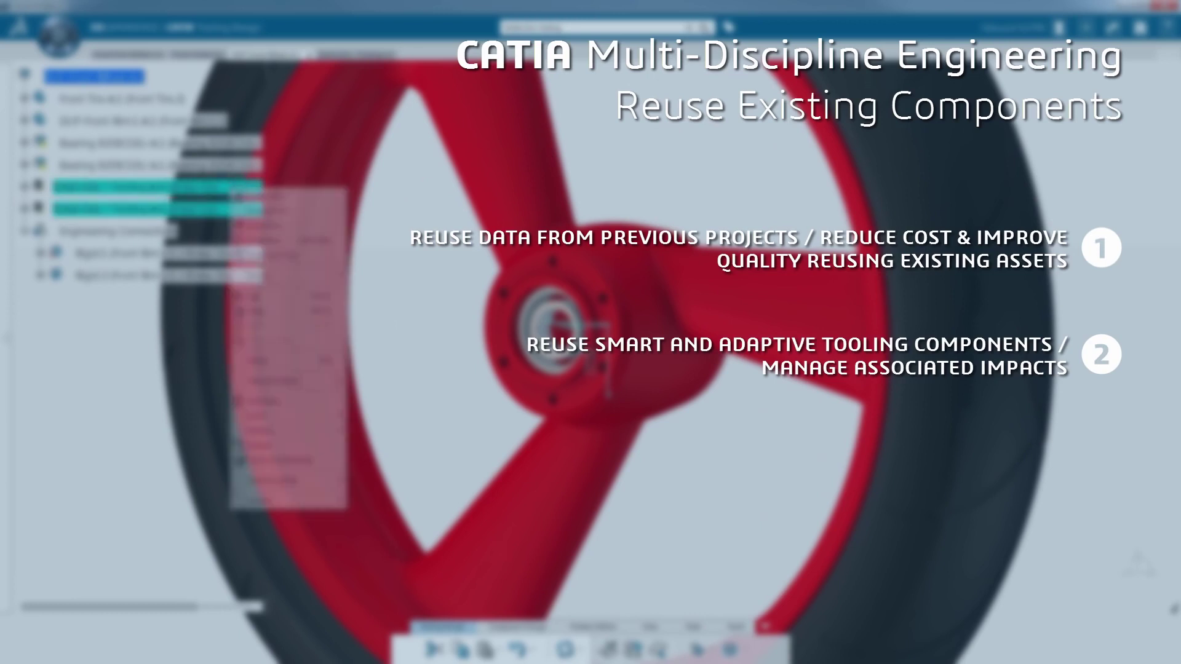
left_click(330, 227)
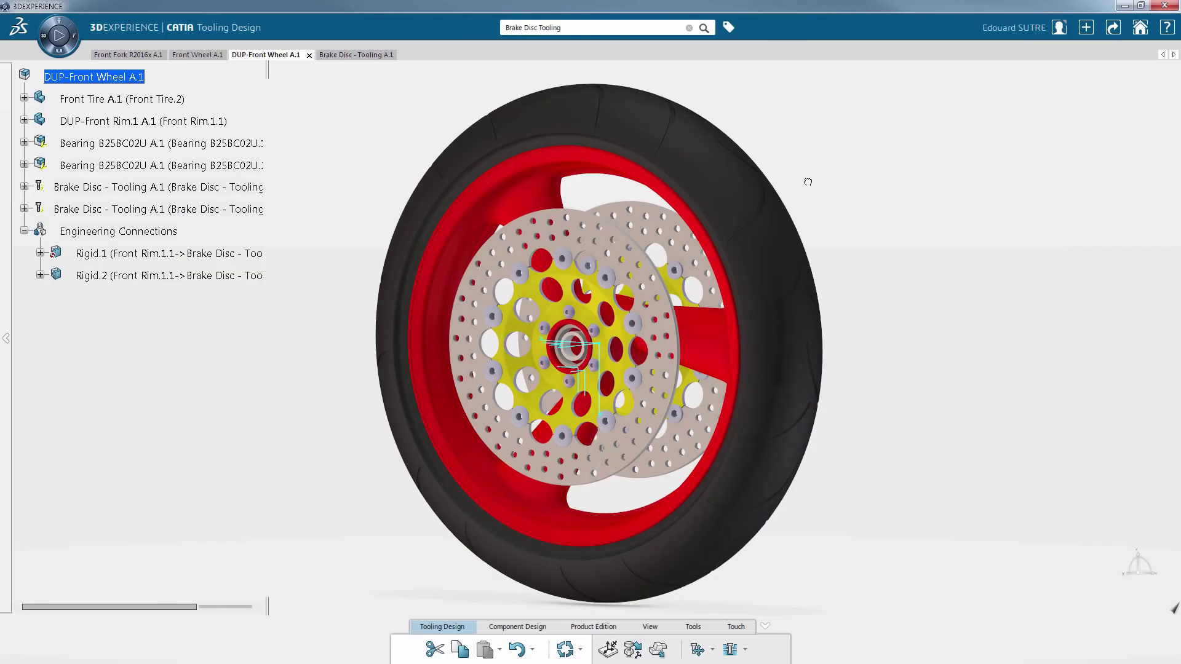
Open Save with Options for DUP-Front Wheel and arrange its windows so the save-status colors on the model can be seen
left_click(1114, 34)
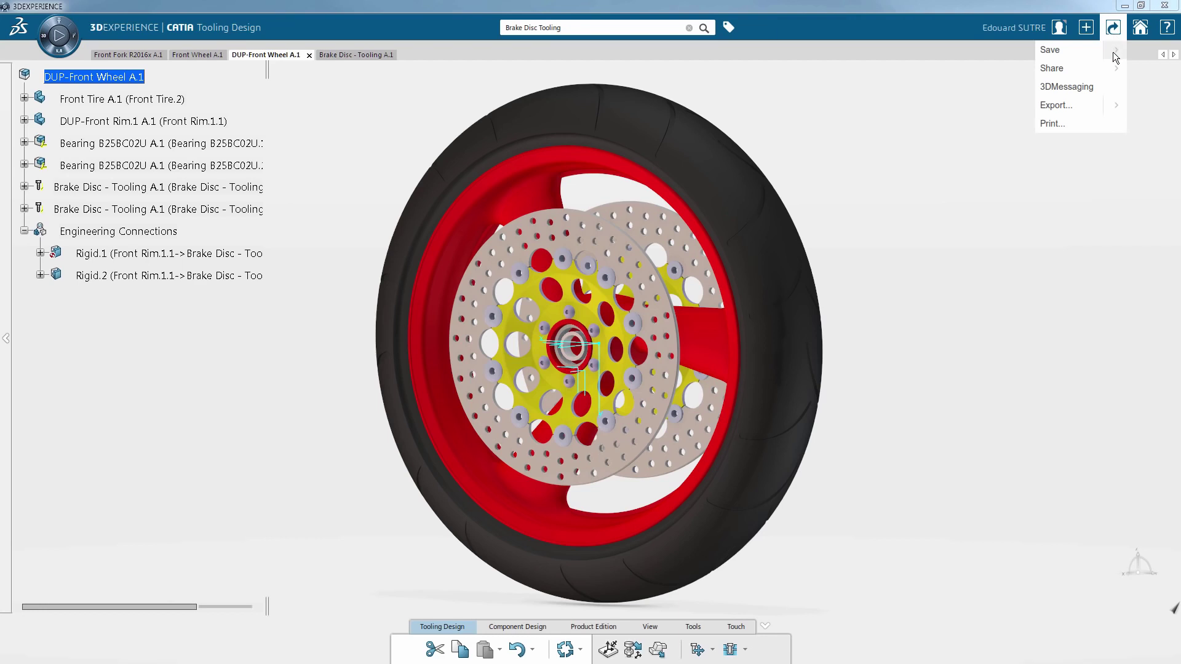
left_click(1113, 52)
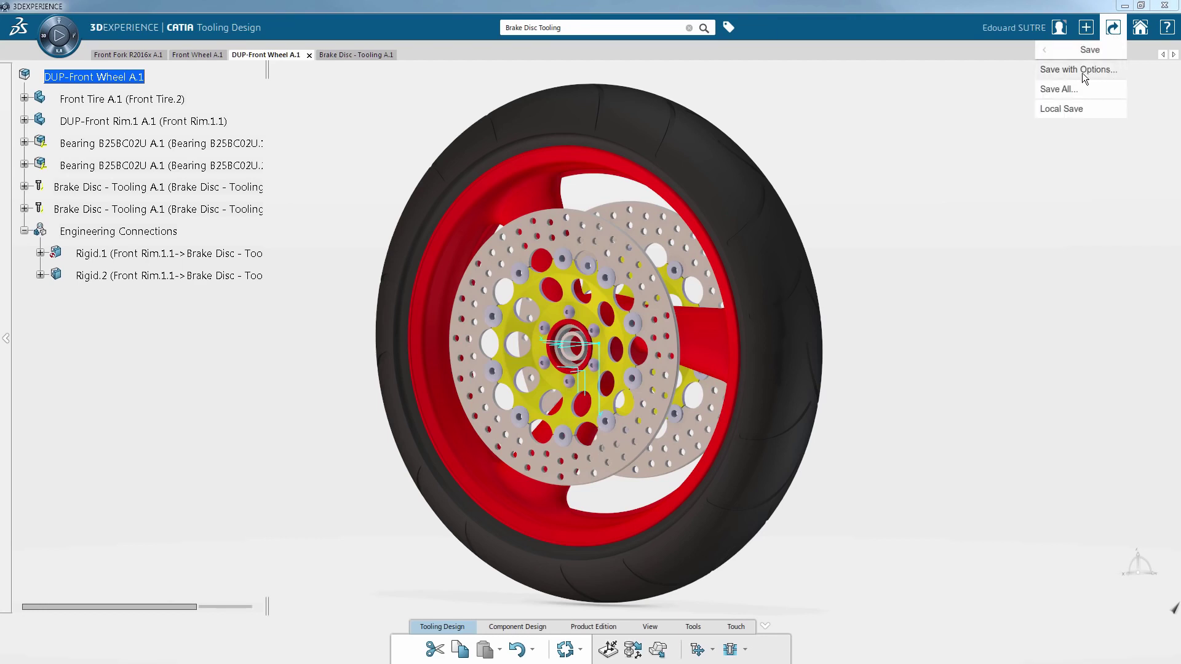
left_click(1082, 73)
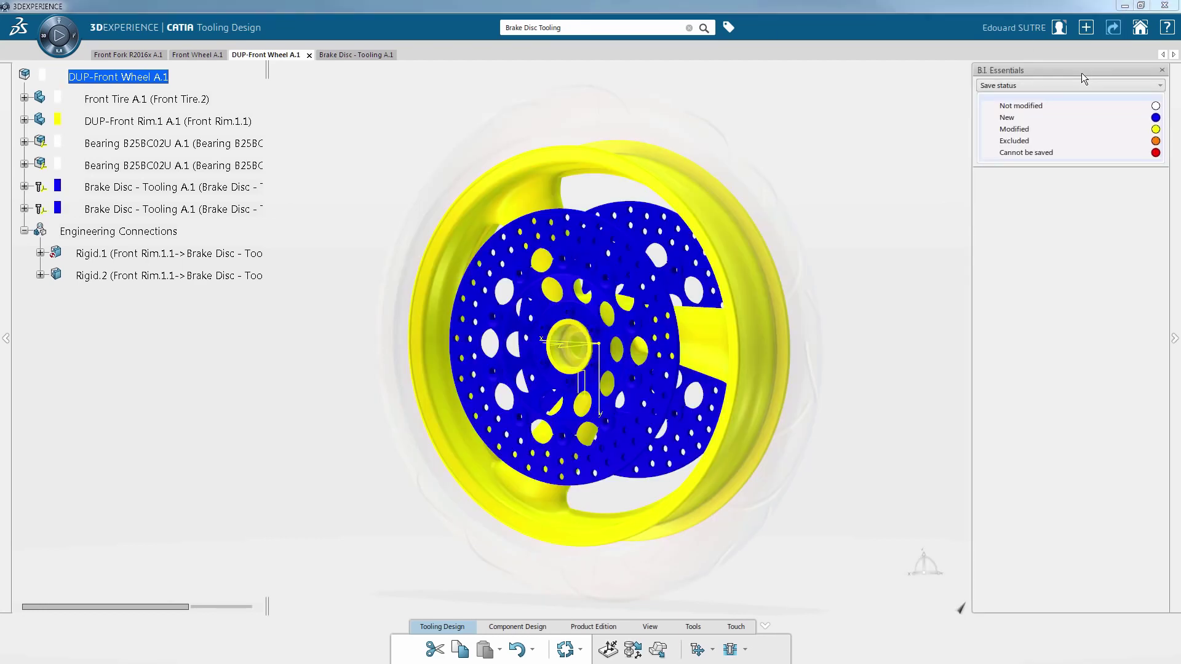
left_click_drag(1081, 70, 902, 124)
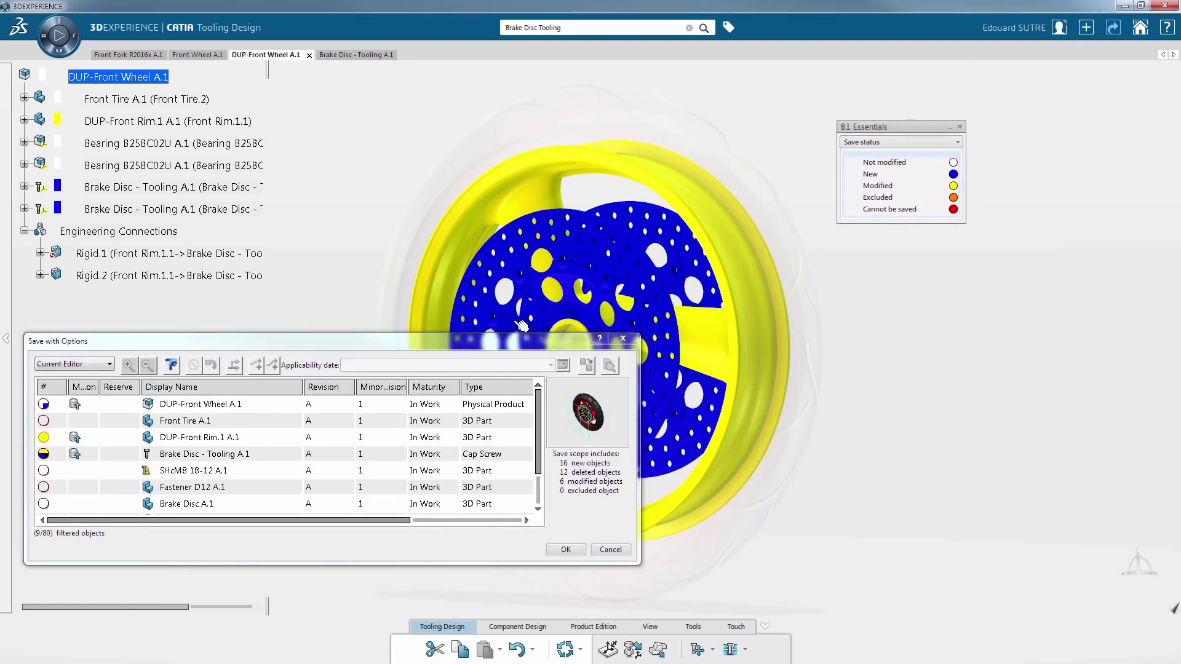
left_click_drag(464, 346, 466, 388)
middle_click_drag(670, 295, 689, 279)
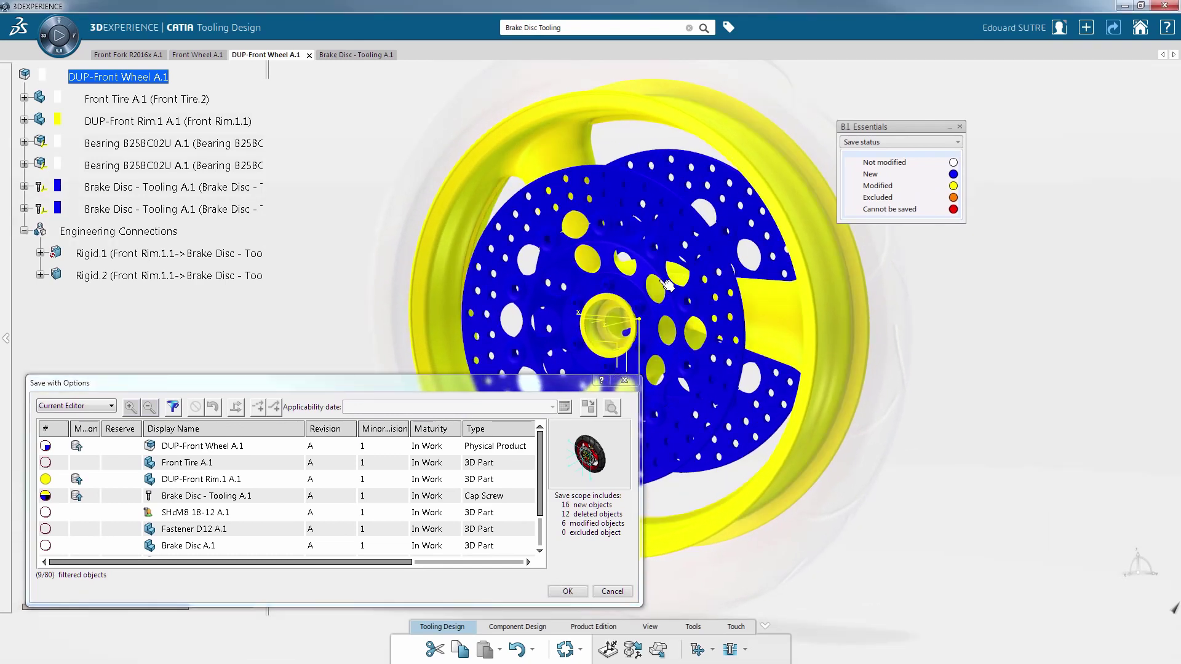
Highlight Brake Disc - Tooling in the save list and spread its two model labels apart to review the save status
left_click(848, 174)
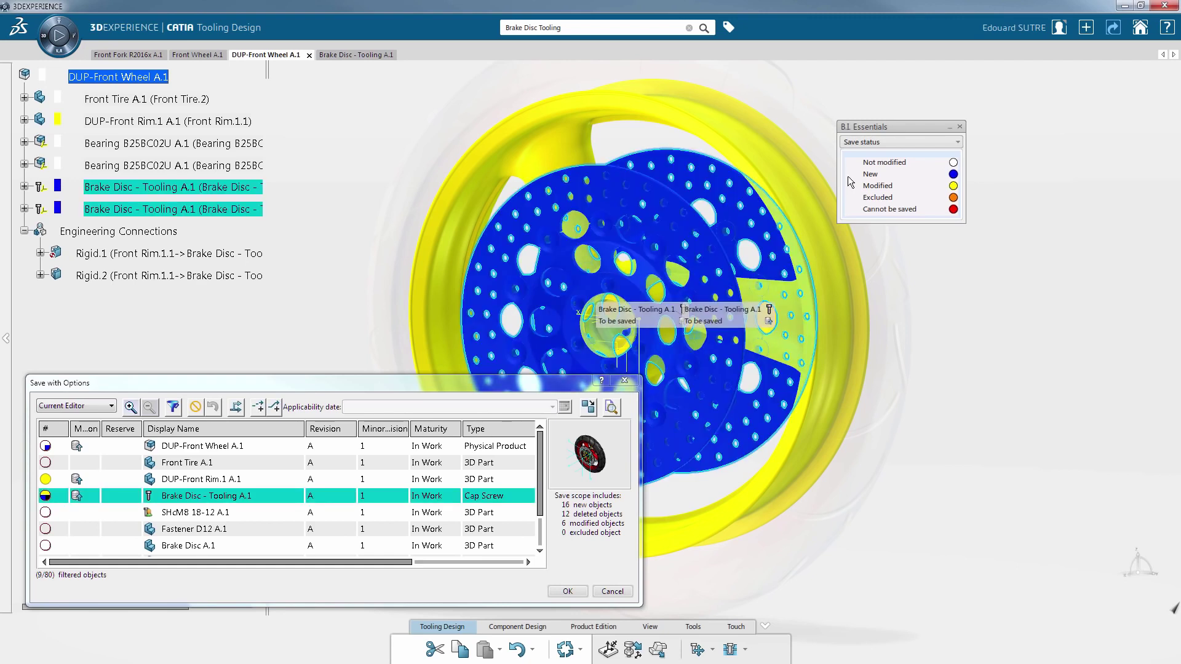
left_click_drag(633, 313, 557, 239)
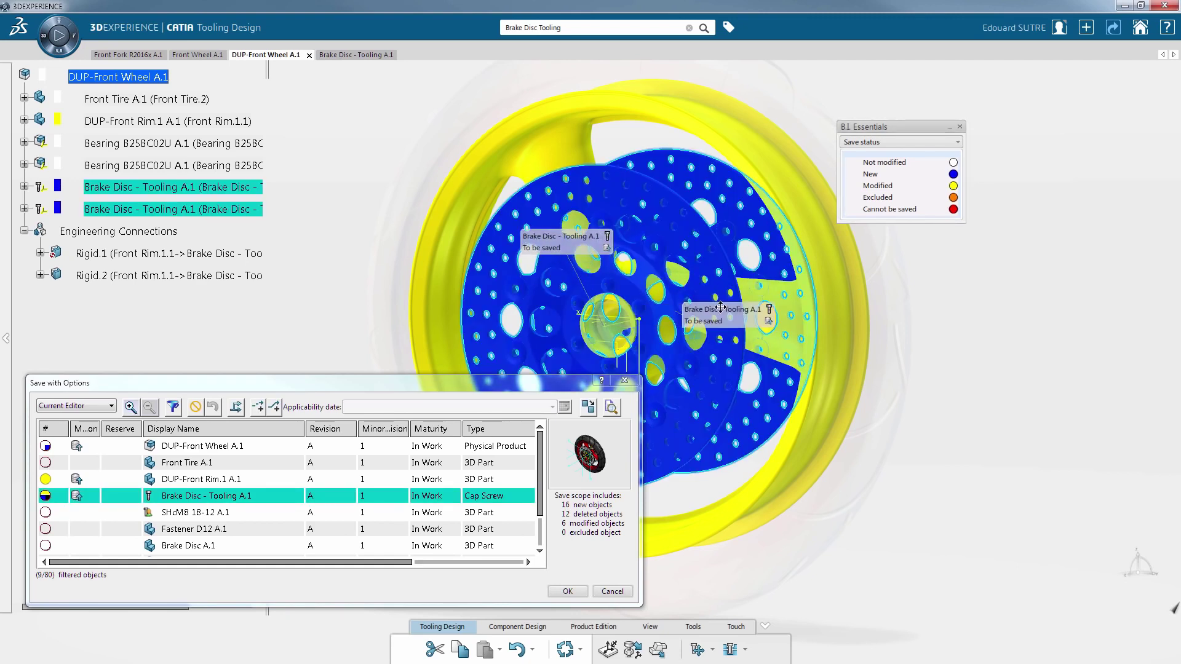
left_click_drag(721, 307, 725, 198)
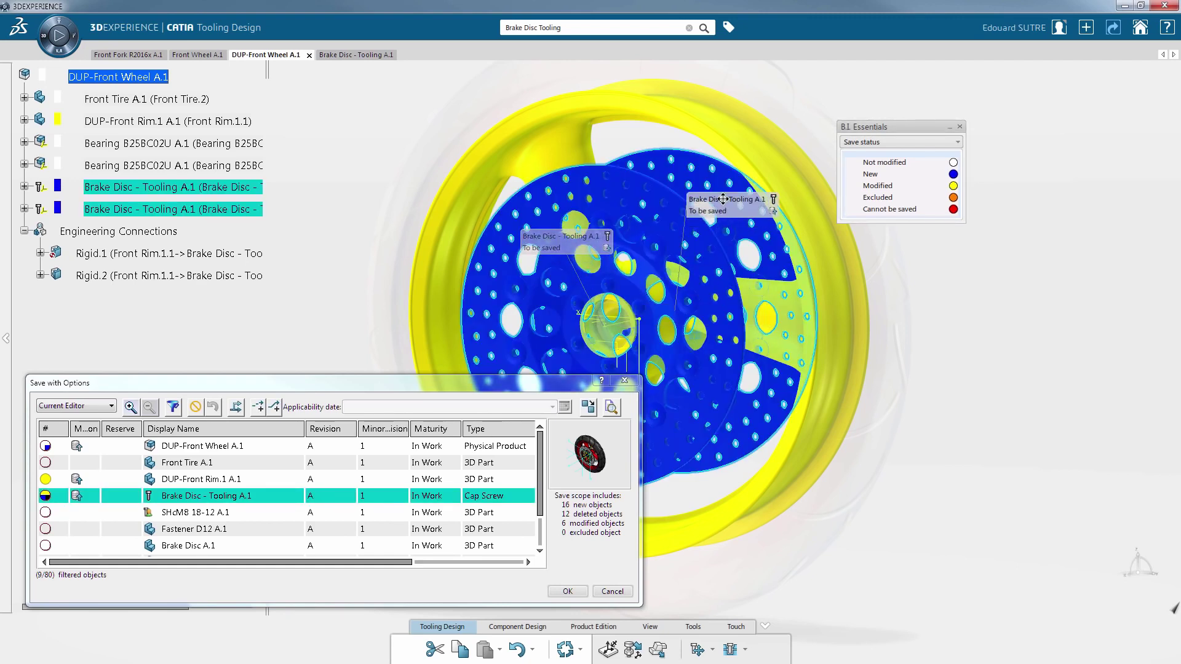
left_click_drag(888, 127, 943, 118)
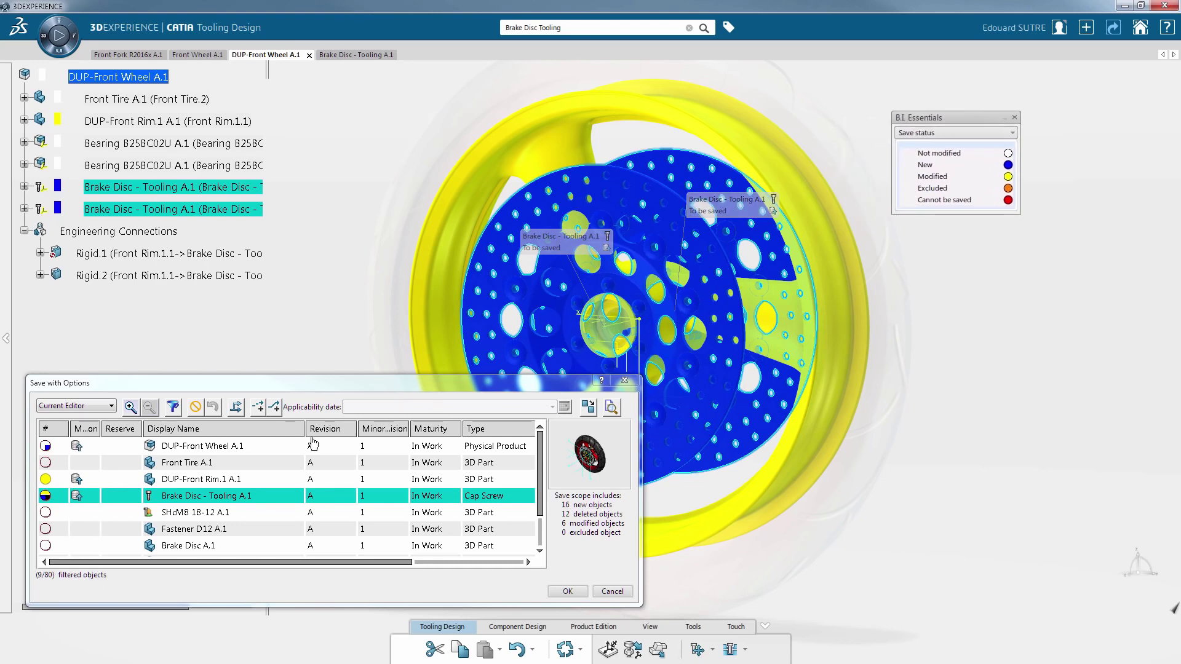
Change the maturity of DUP-Front Wheel with the ToFreeze transition
left_click(229, 447)
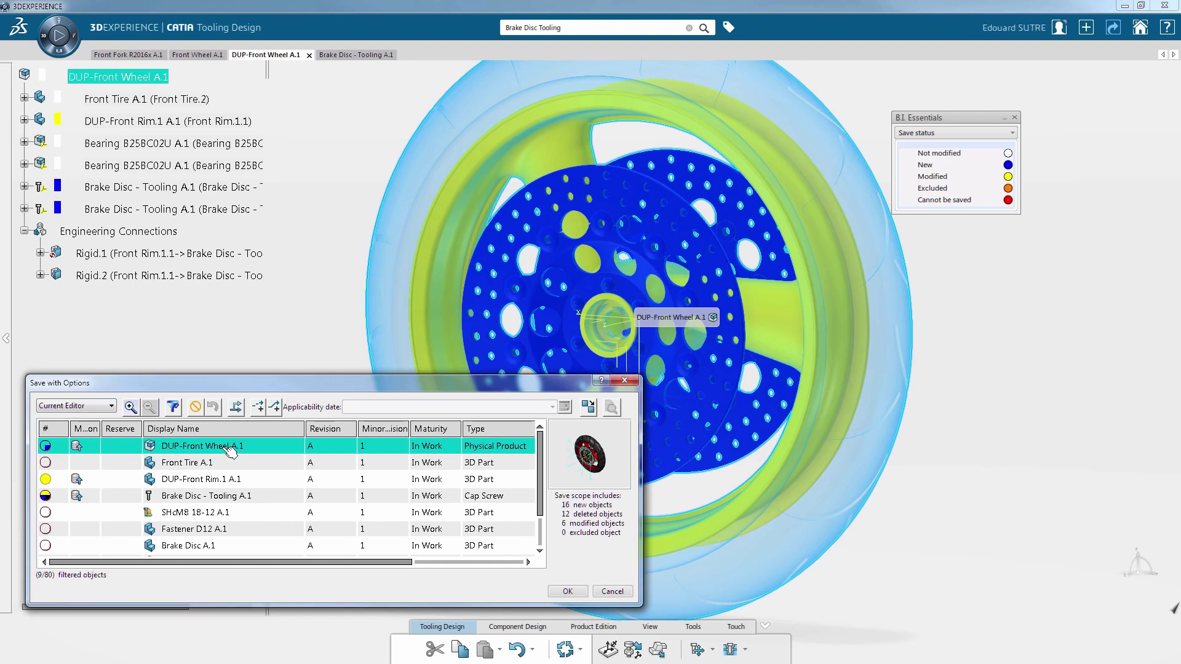
left_click(237, 410)
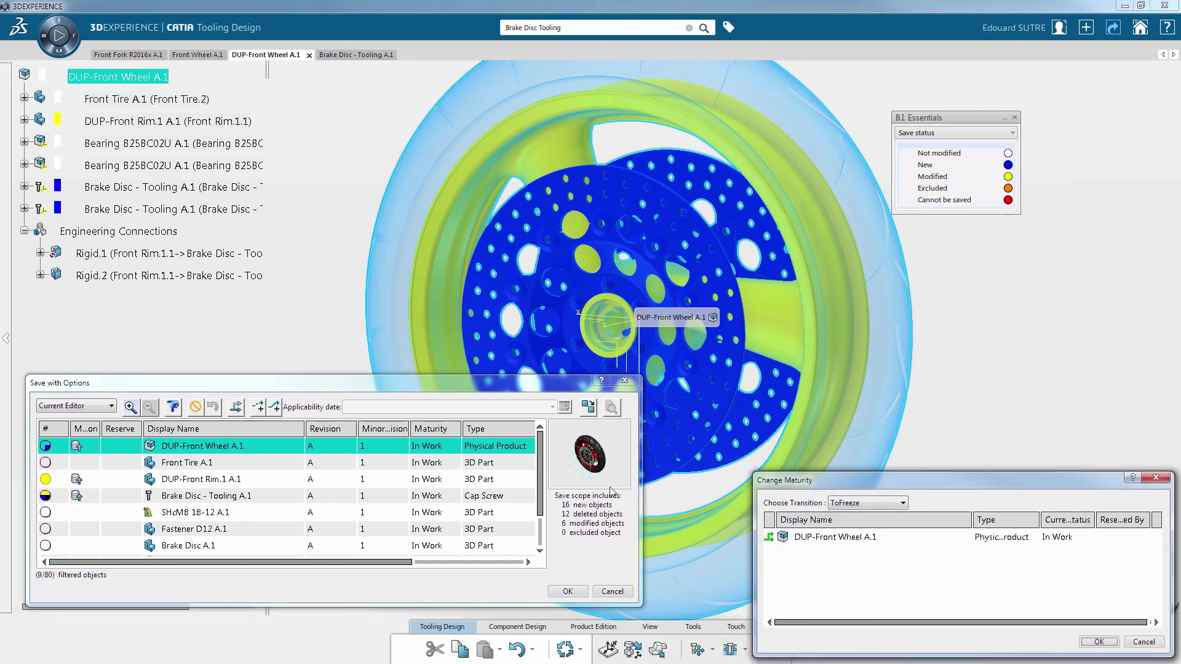
left_click(883, 508)
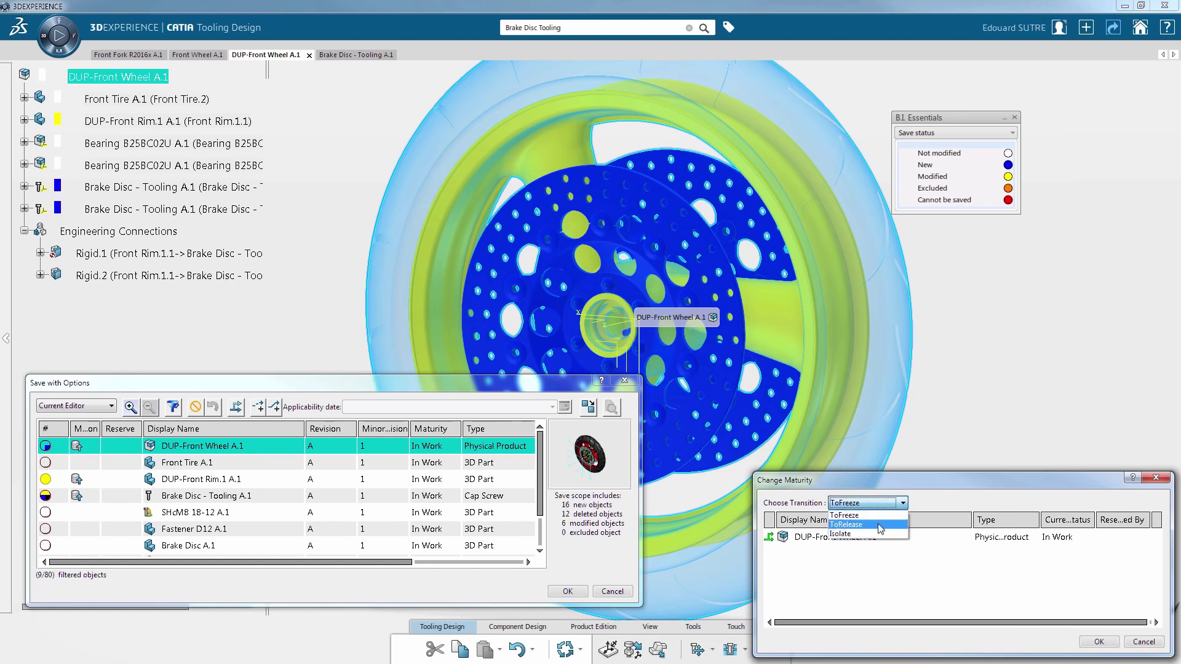
left_click(845, 515)
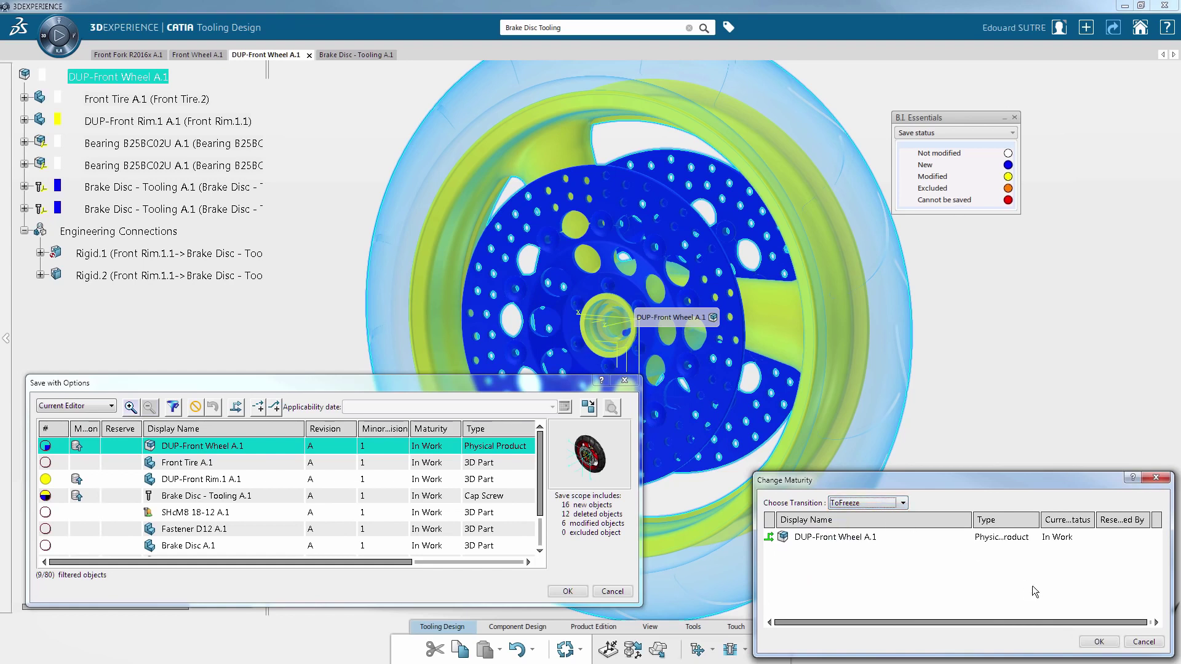
left_click(1100, 642)
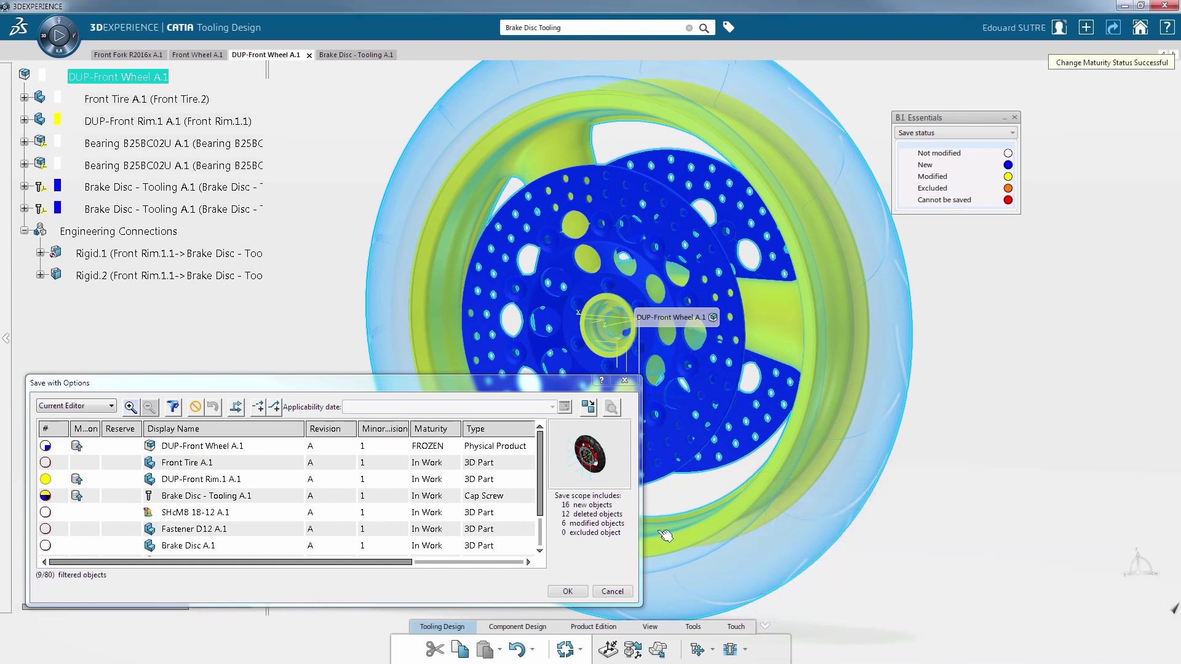
Assign a new revision to the frozen DUP-Front Wheel and save the listed objects
left_click(326, 453)
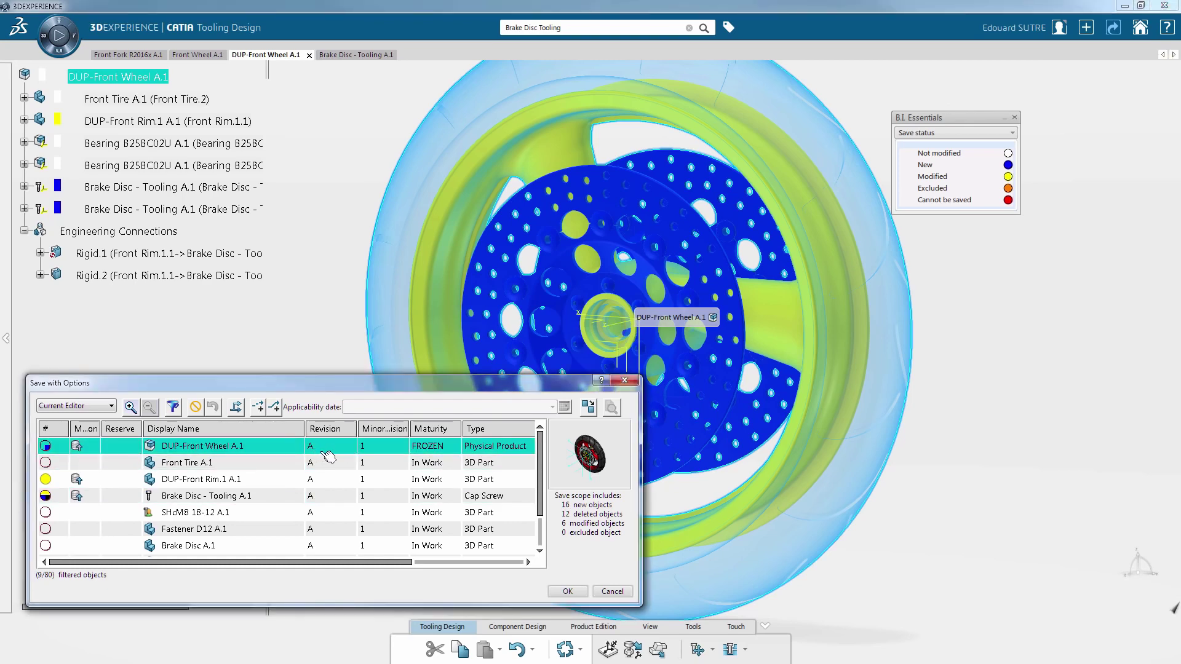
left_click(275, 407)
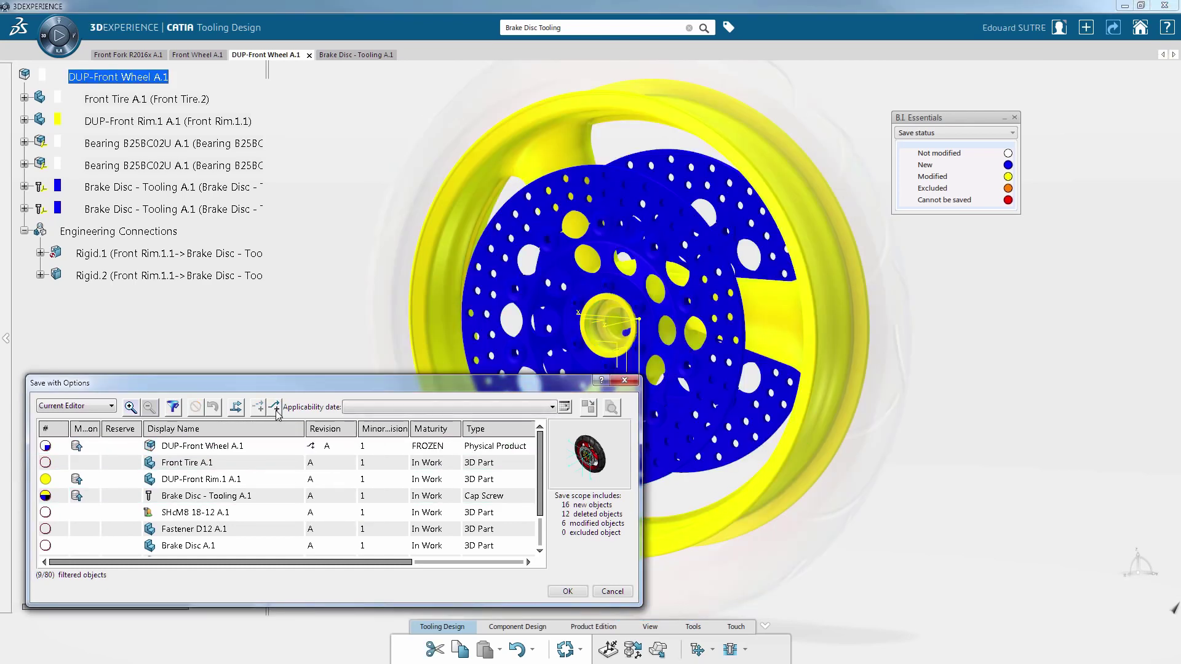
left_click(568, 591)
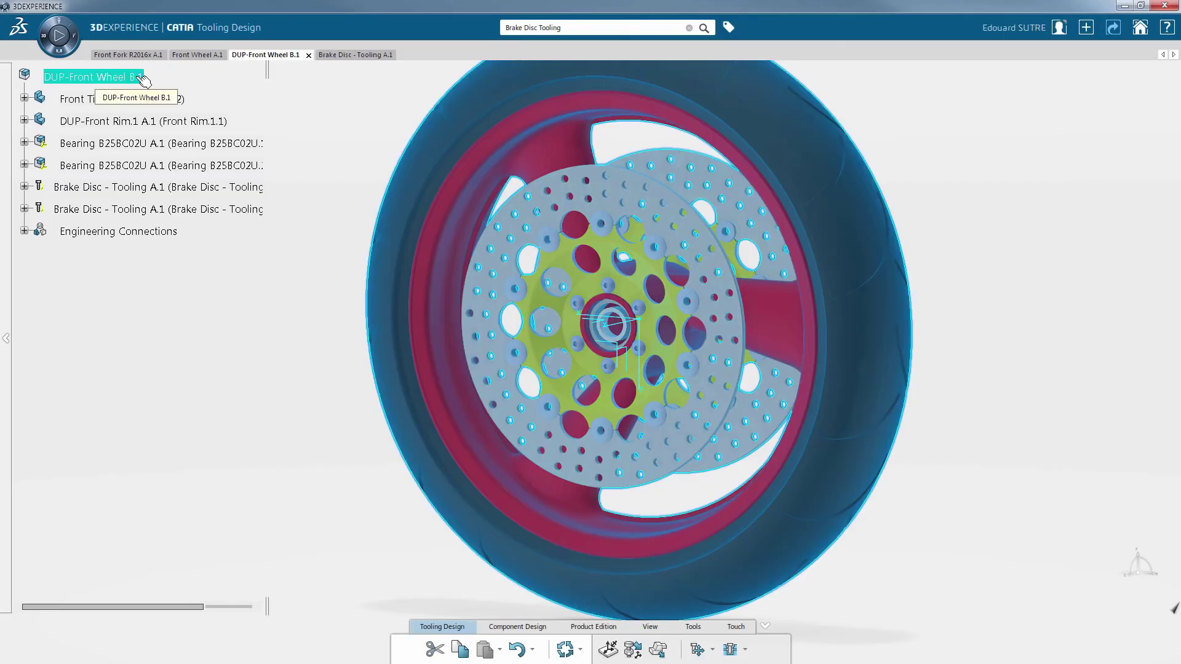
Copy DUP-Front Wheel B.1 and paste it into the Front Fork R2016x assembly in Assembly Design
right_click(137, 78)
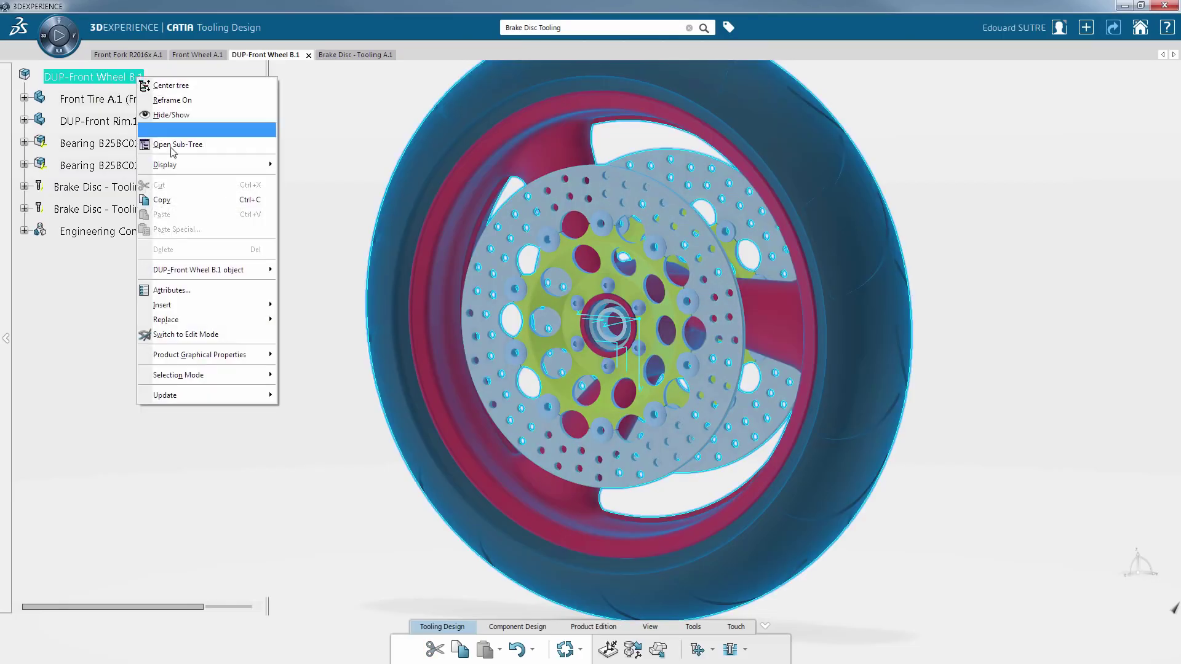
left_click(162, 200)
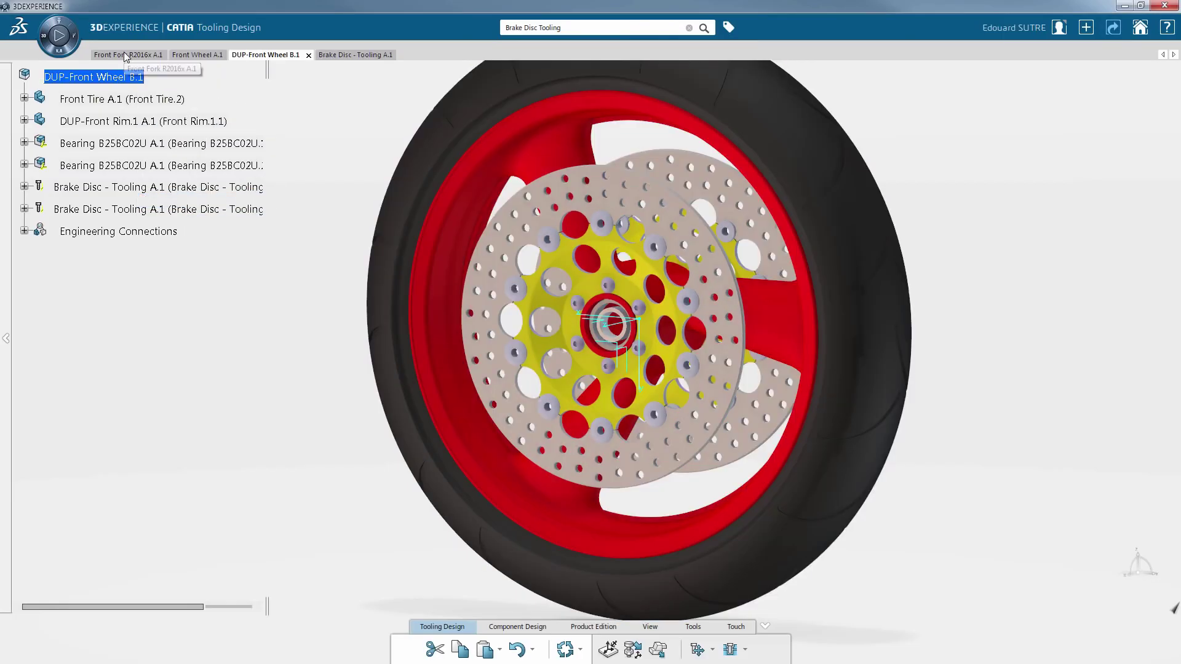
left_click(125, 56)
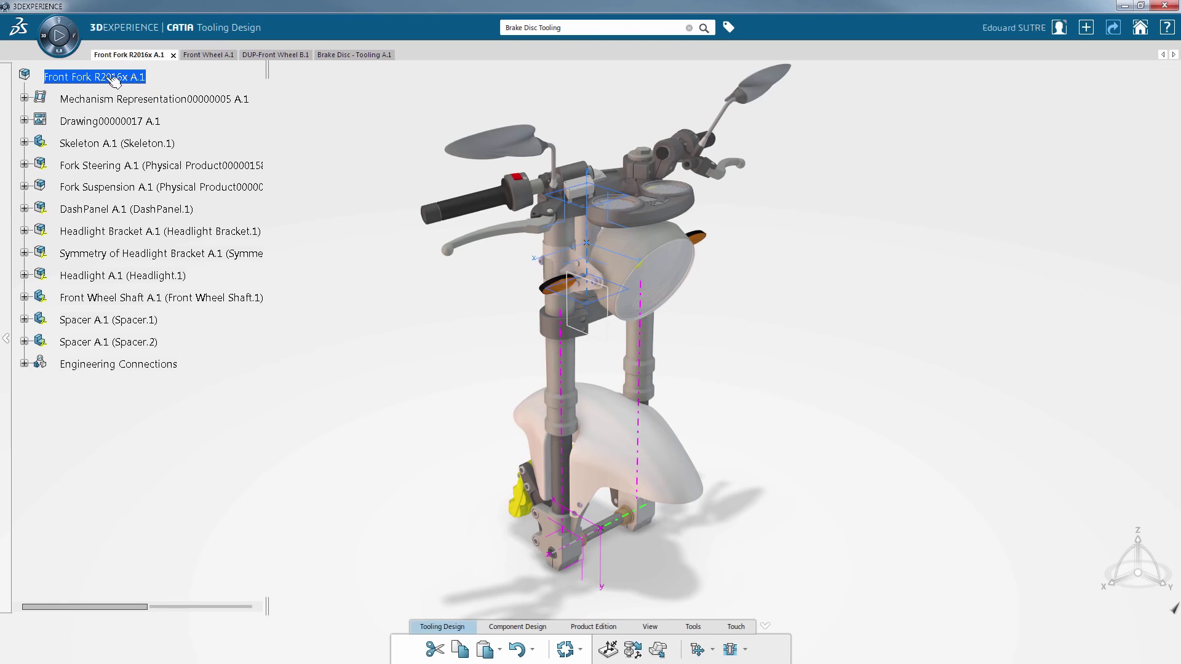
left_click(44, 43)
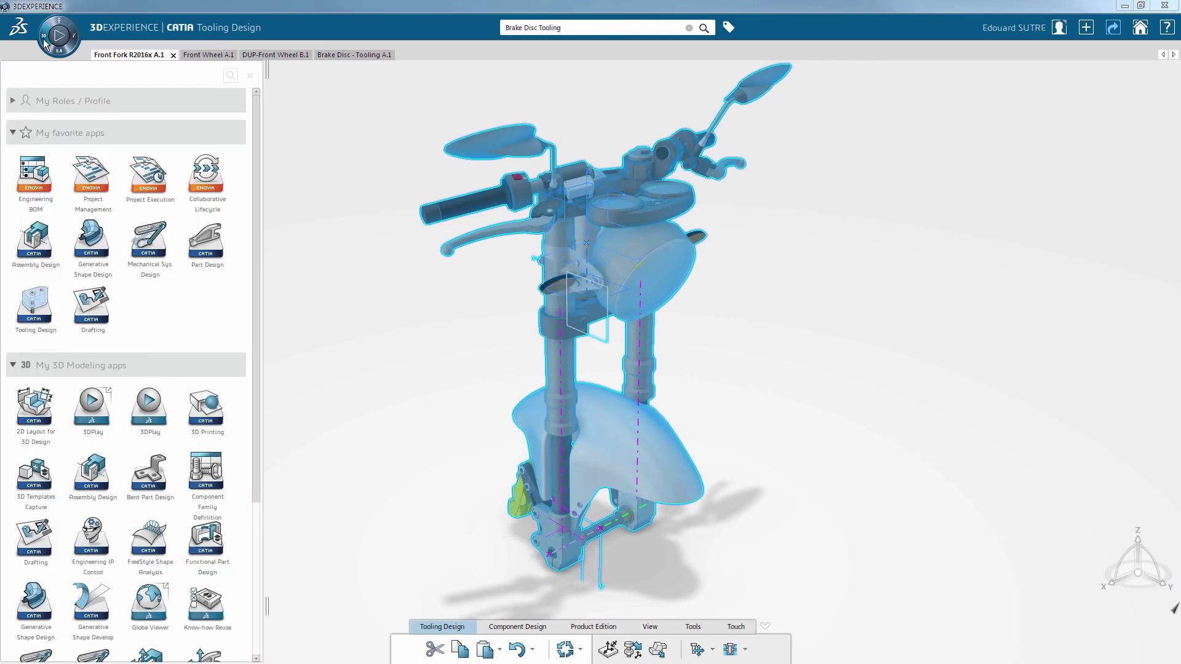
left_click(29, 243)
right_click(108, 78)
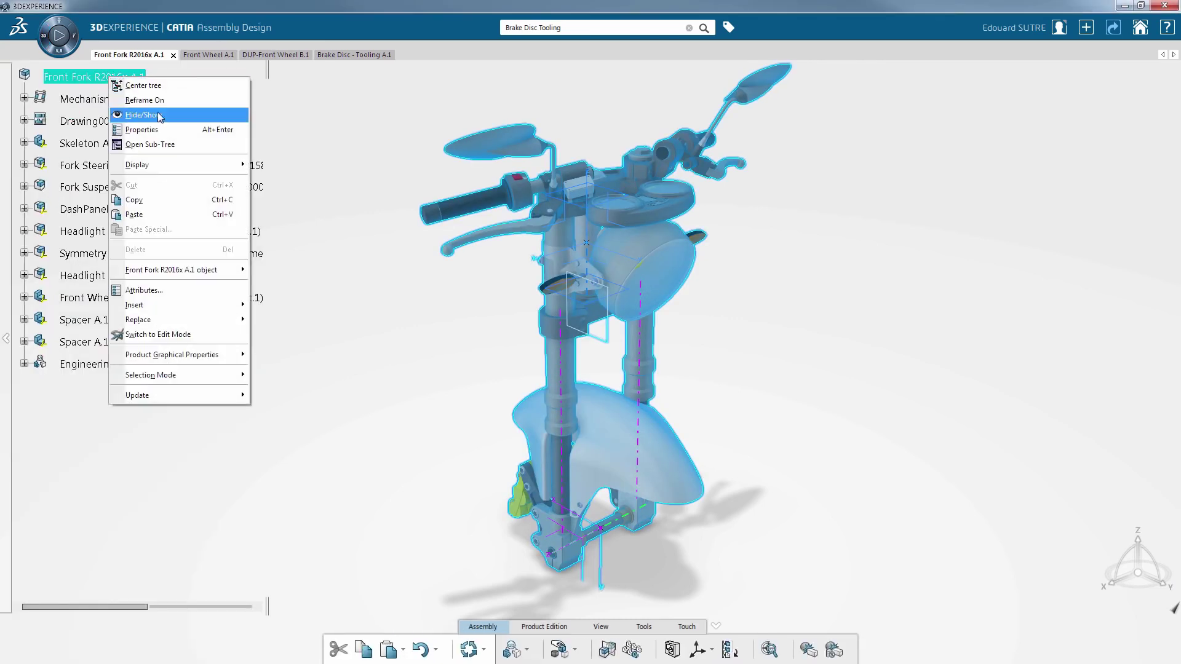
left_click(175, 214)
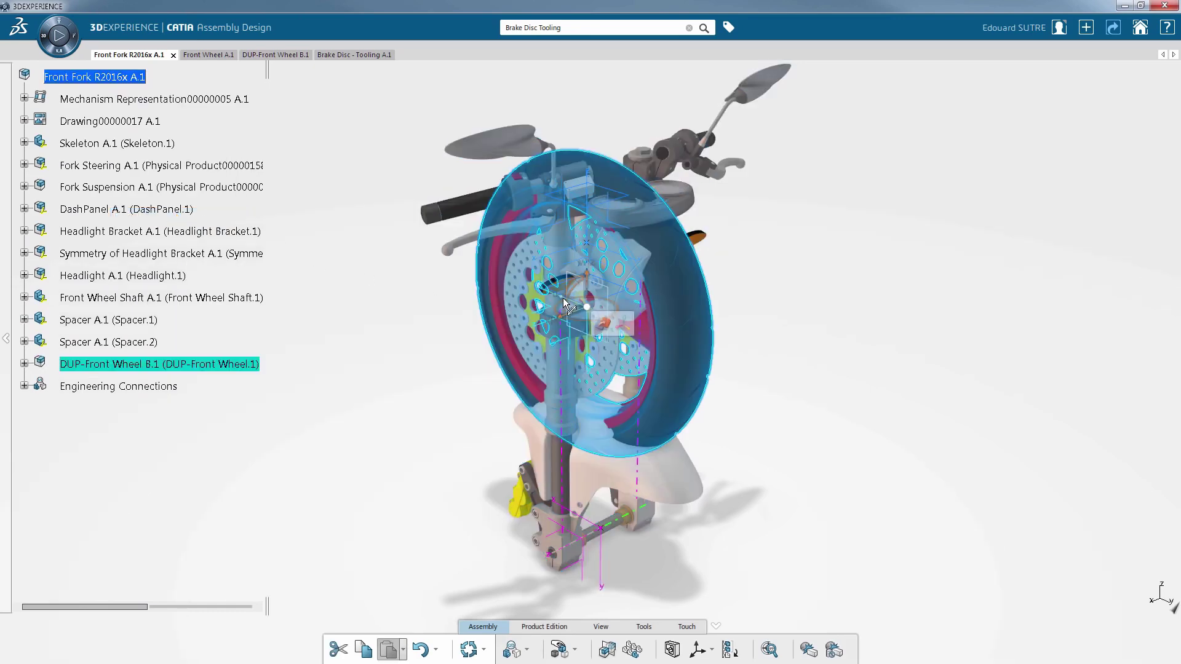
Move the pasted front wheel clear of the fork so that it stands beside the fender
left_click_drag(566, 304, 856, 481)
left_click(922, 283)
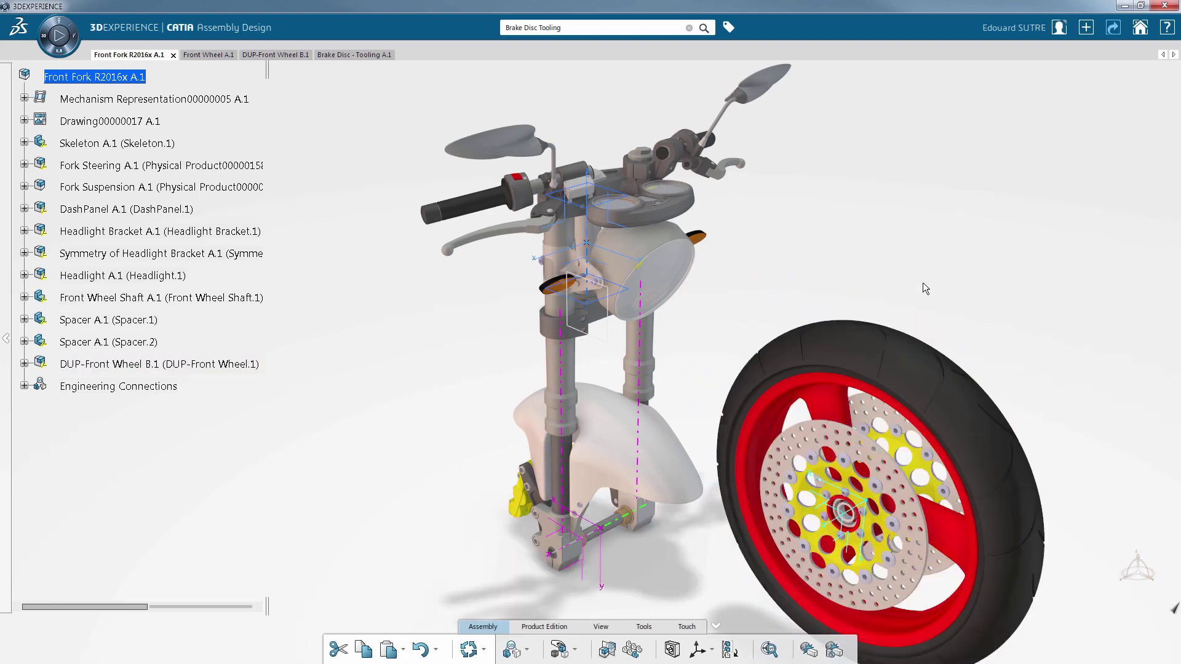
middle_click_drag(922, 282, 843, 394)
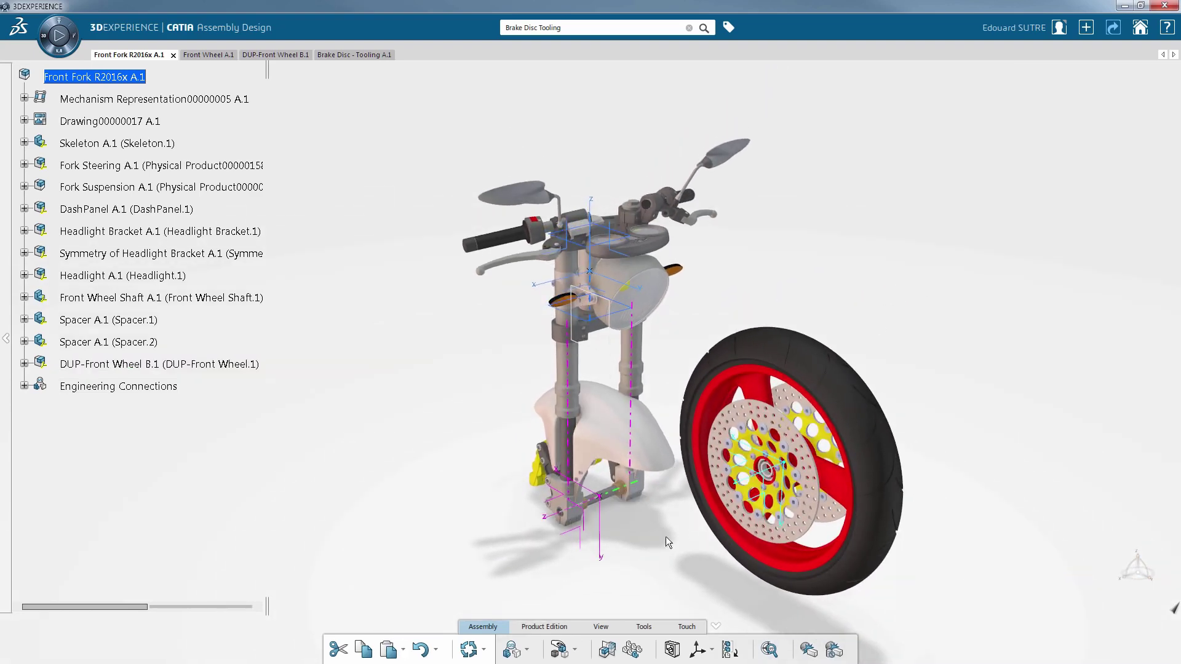
Start an engineering connection in the fork assembly and insert an axis-based Revolute constraint
left_click(510, 651)
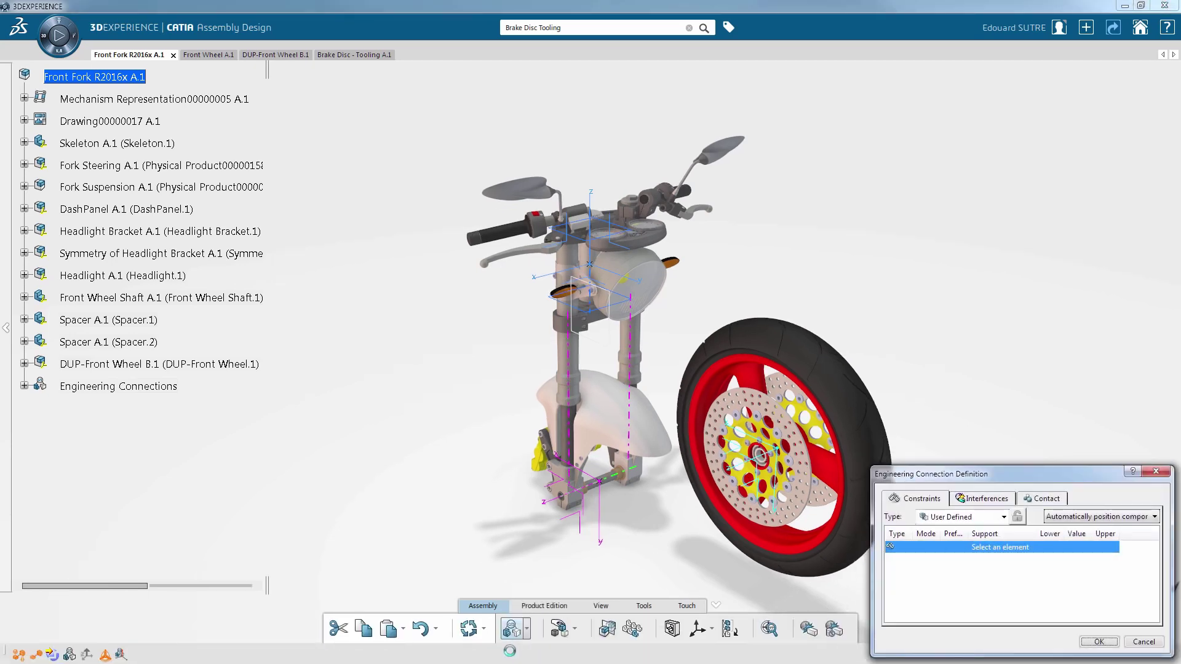
right_click(893, 547)
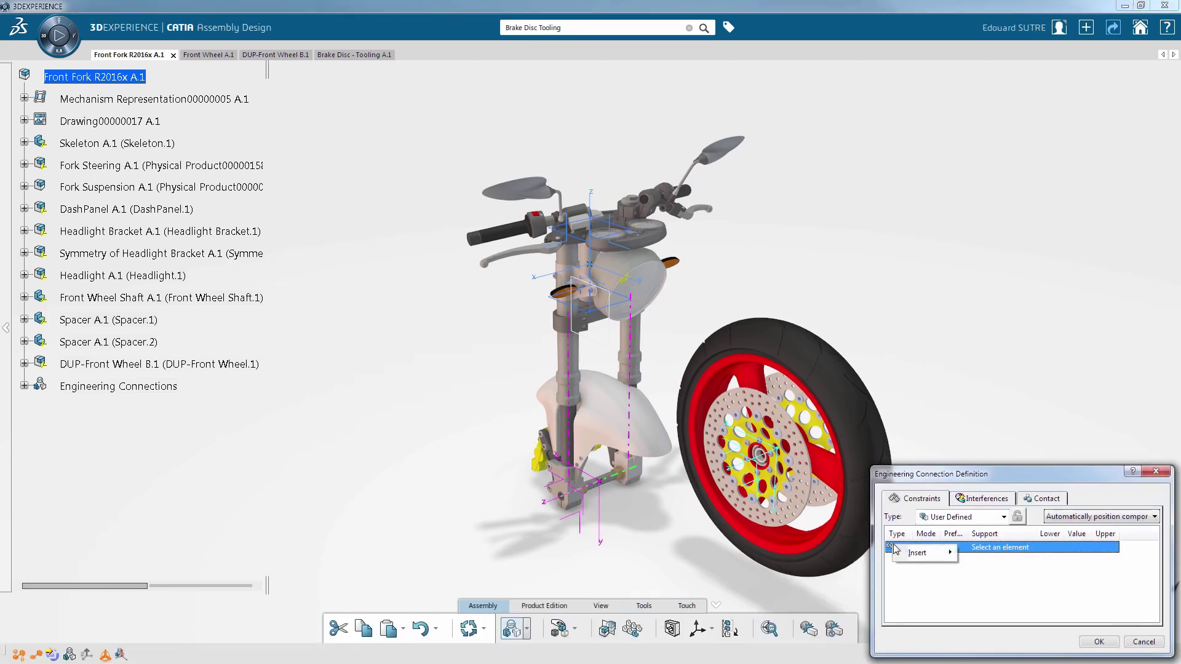
mouse_move(919, 553)
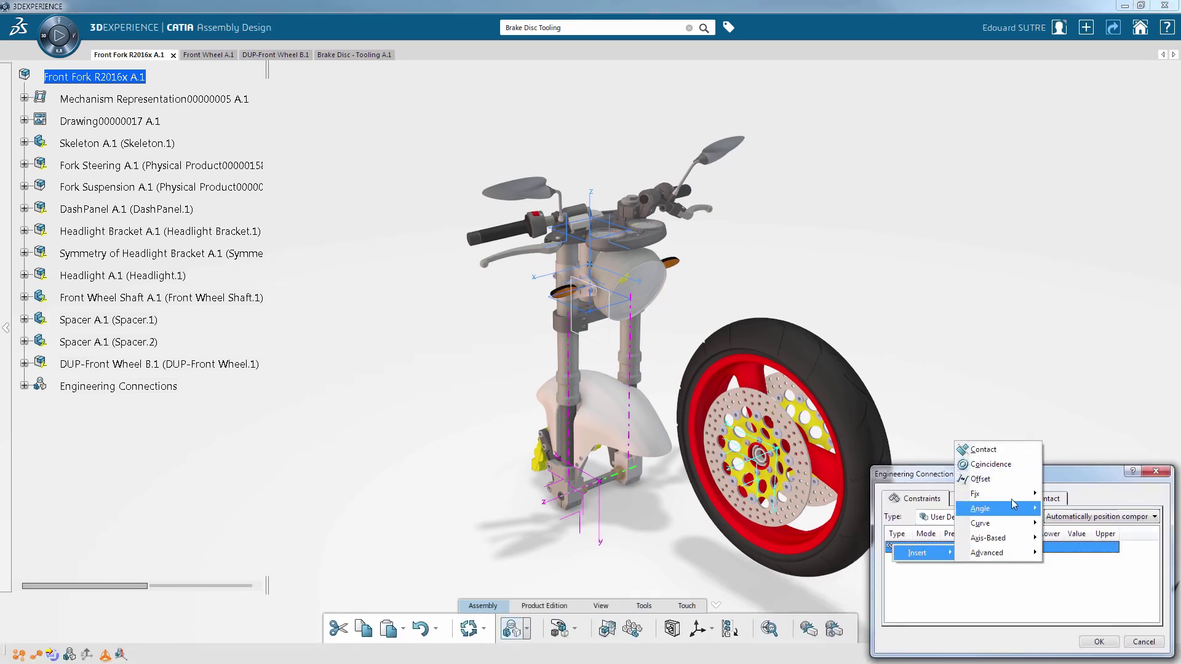
mouse_move(1015, 544)
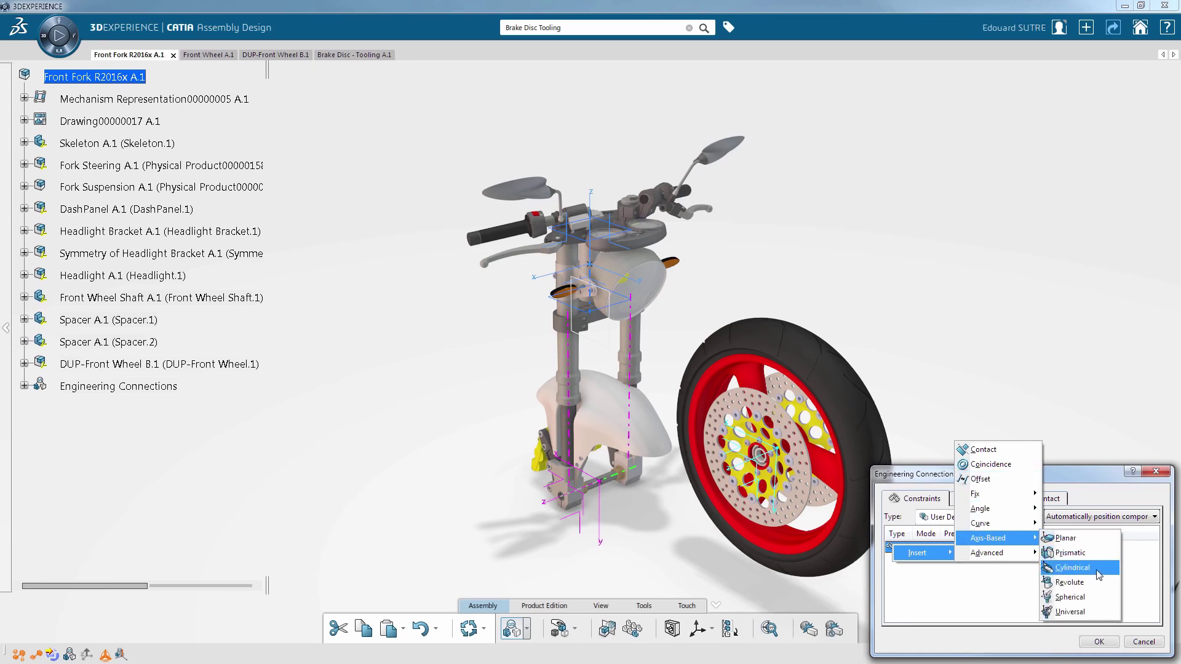
left_click(1071, 582)
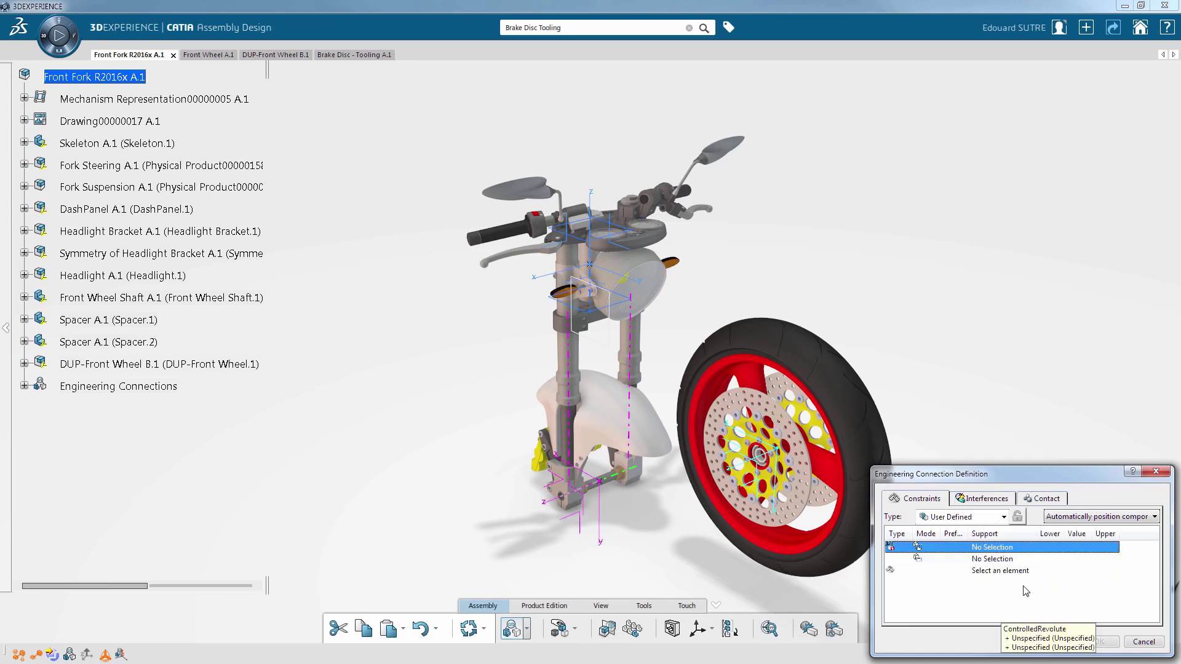
Connect the wheel's Axis System.3 to the fork suspension's Axis System.1 and confirm without making "check no clash" a specification
left_click(750, 466)
scroll(666, 486, "up", 5)
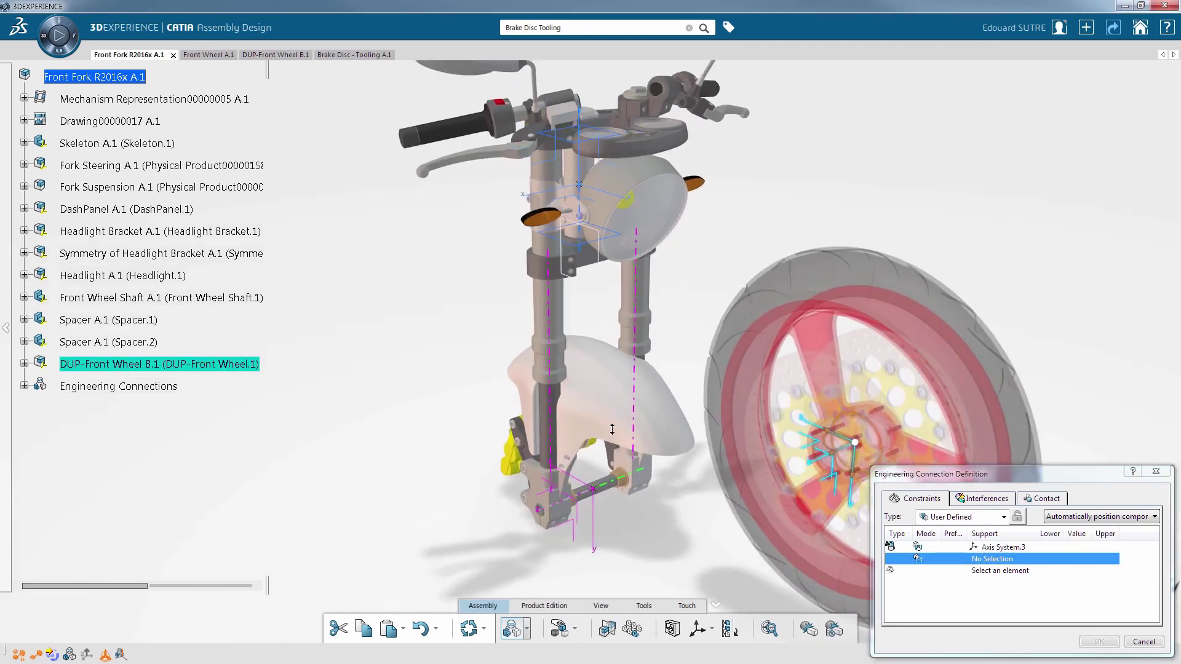
left_click(583, 514)
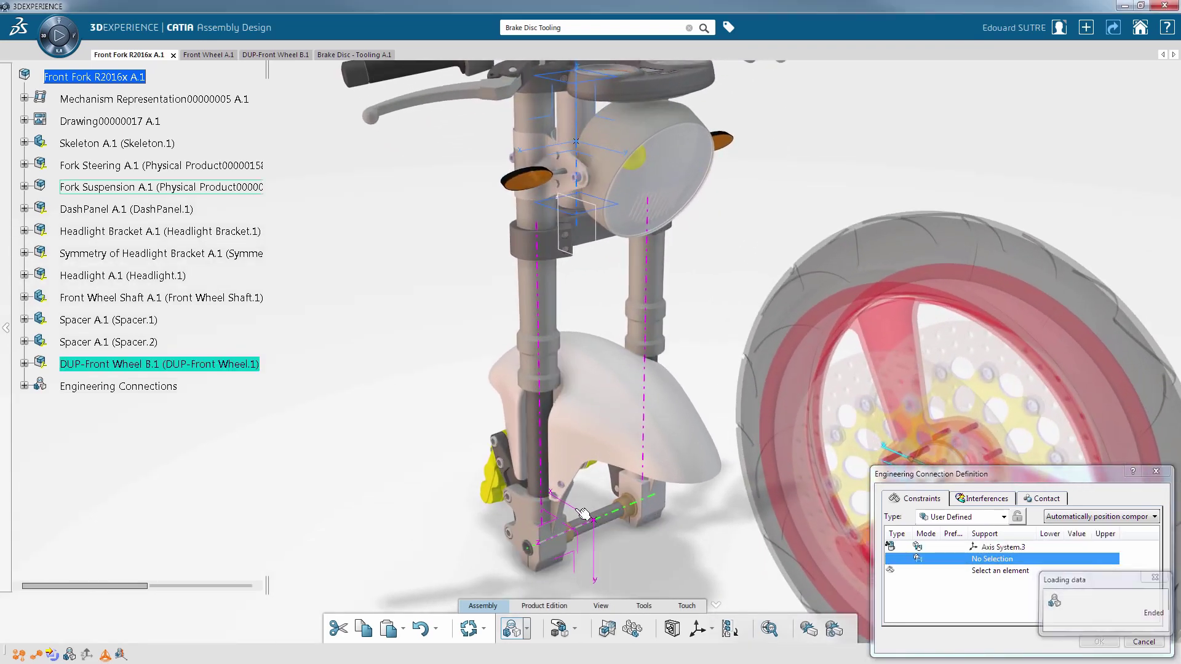
scroll(659, 307, "down", 5)
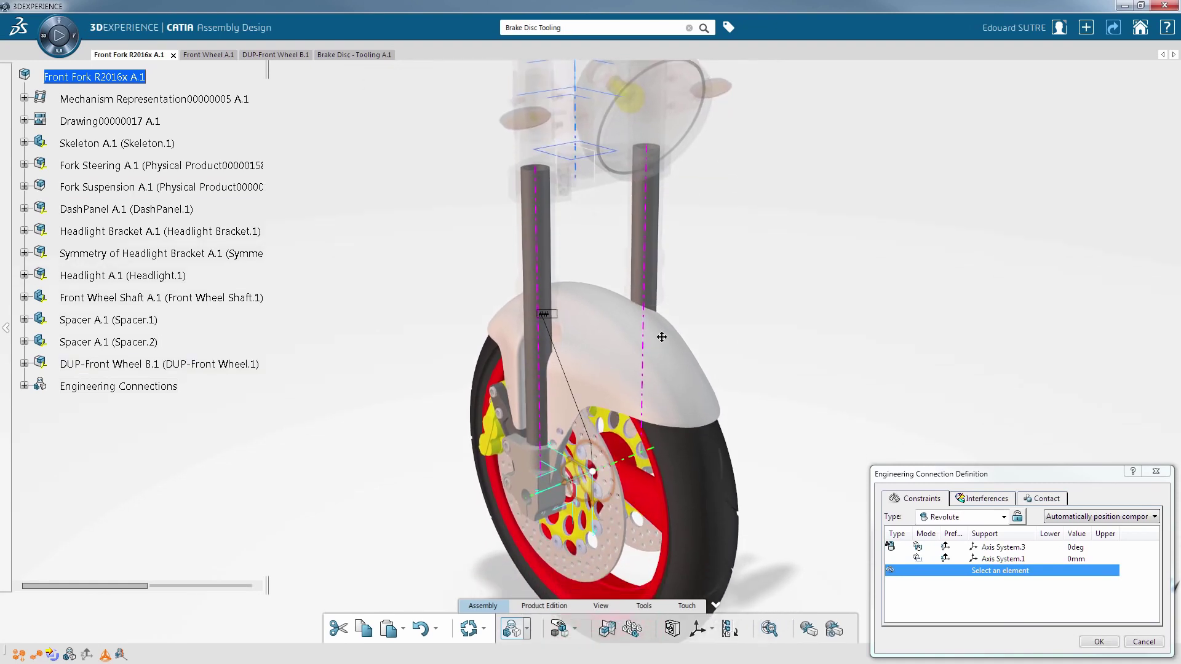
scroll(659, 307, "up", 4)
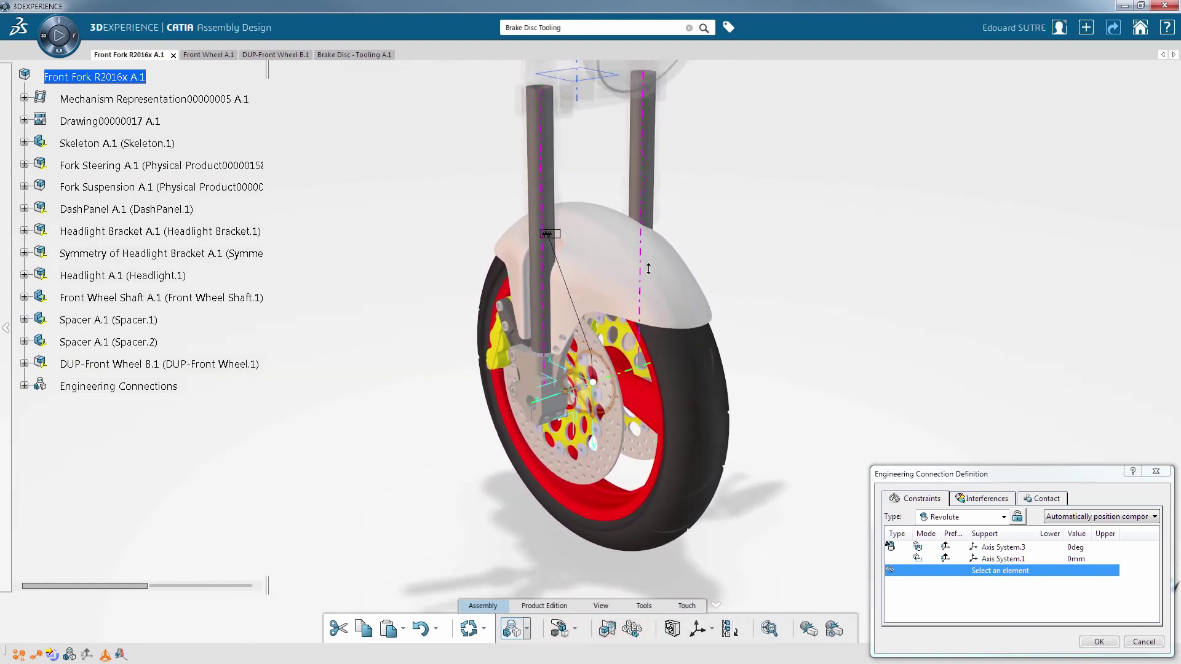
left_click(1099, 642)
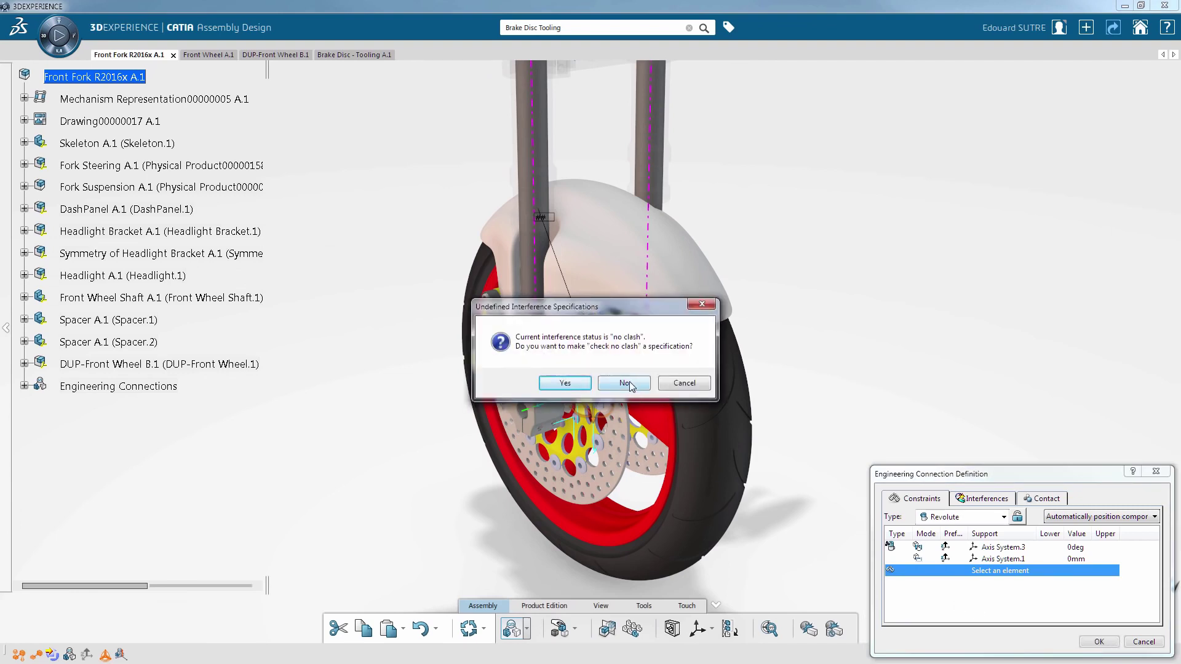
left_click(625, 384)
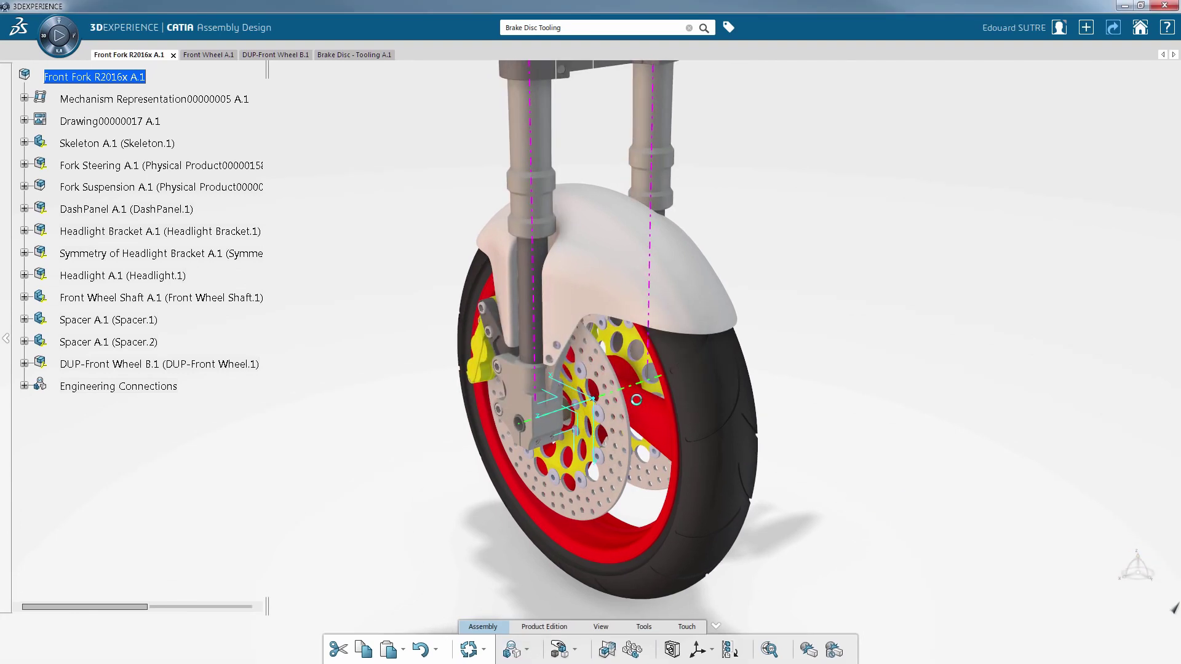
Display the assembly in Shading with Material and inspect the mounted front wheel up close
left_click(601, 626)
left_click(732, 650)
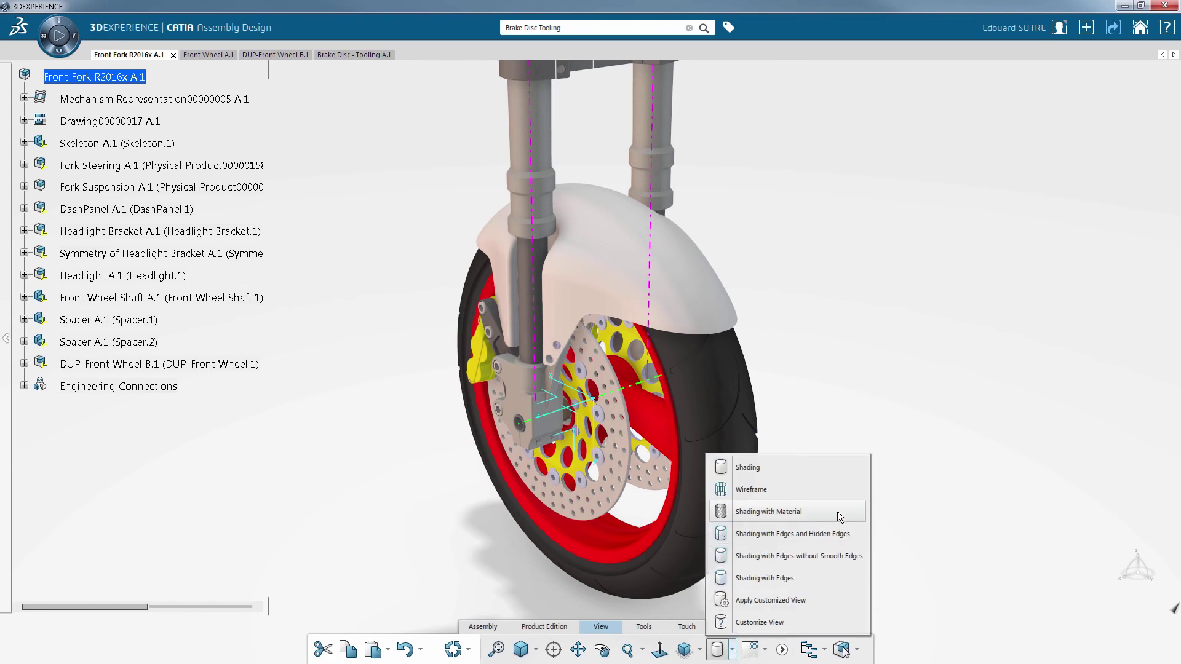
left_click(839, 513)
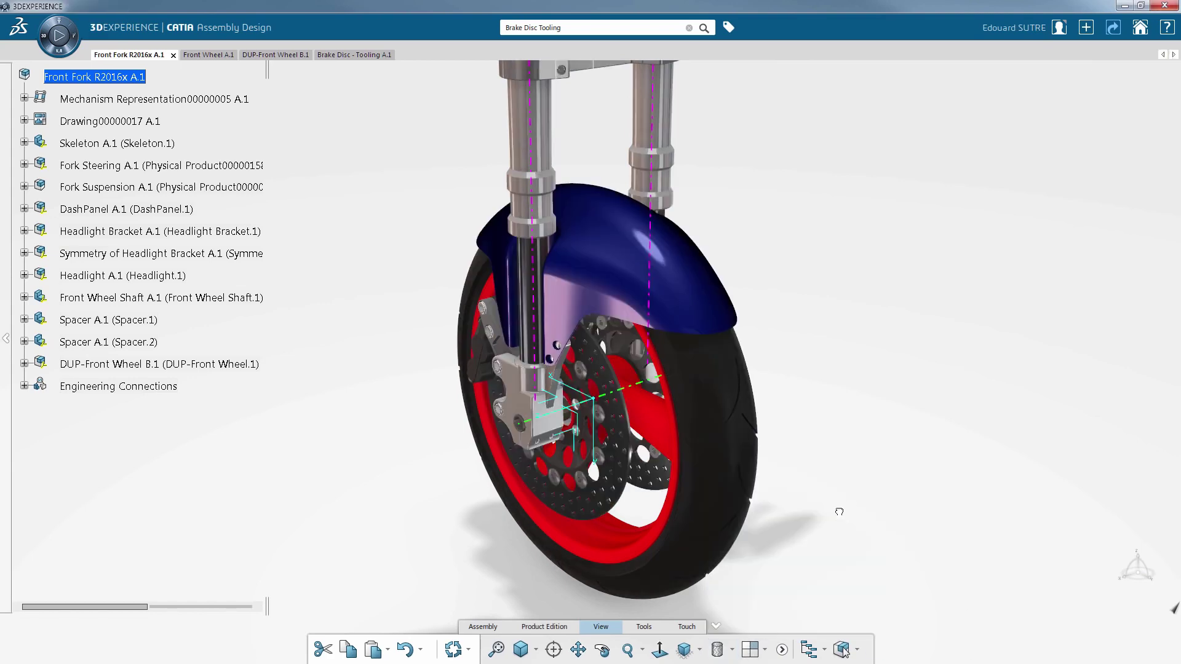
scroll(673, 284, "down", 5)
scroll(563, 455, "up", 8)
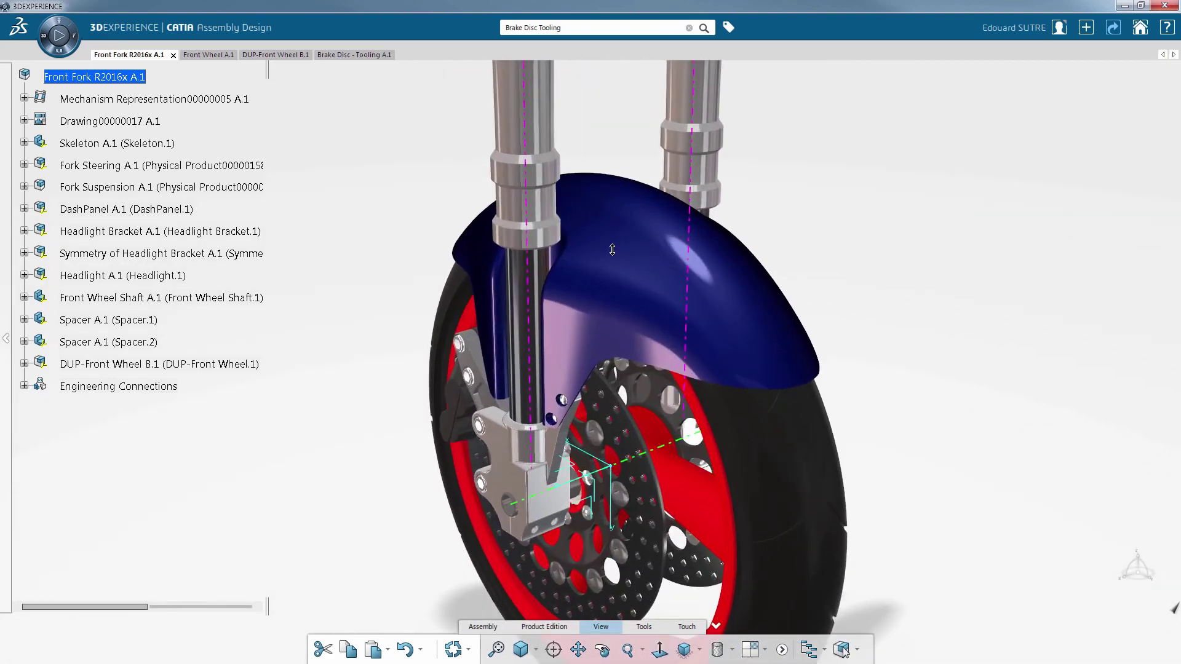
scroll(563, 456, "down", 5)
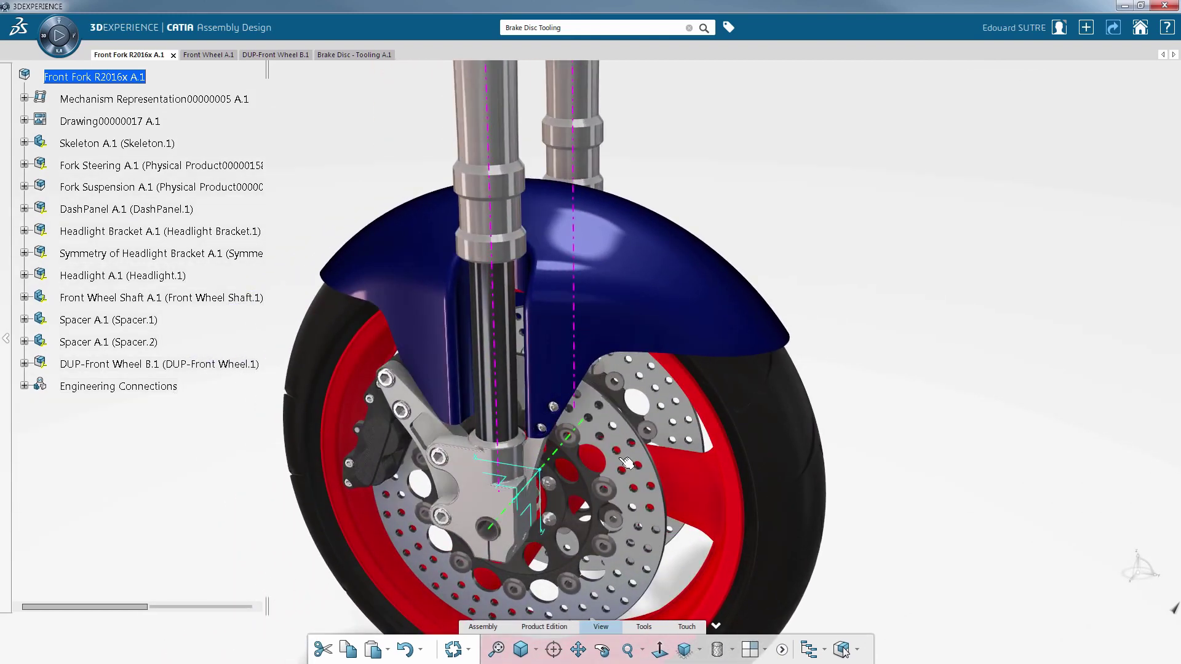
Apply the Metal Glossy Sanded Silver covering material to the front wheel's rim
left_click(647, 628)
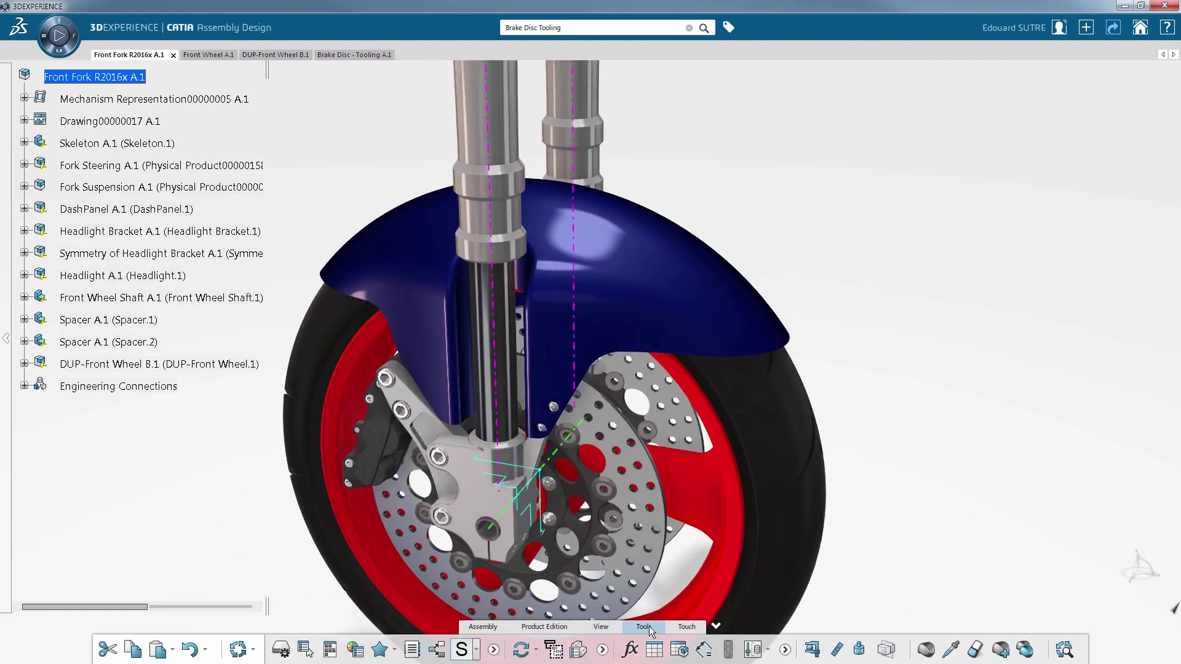
left_click(951, 649)
left_click(686, 489)
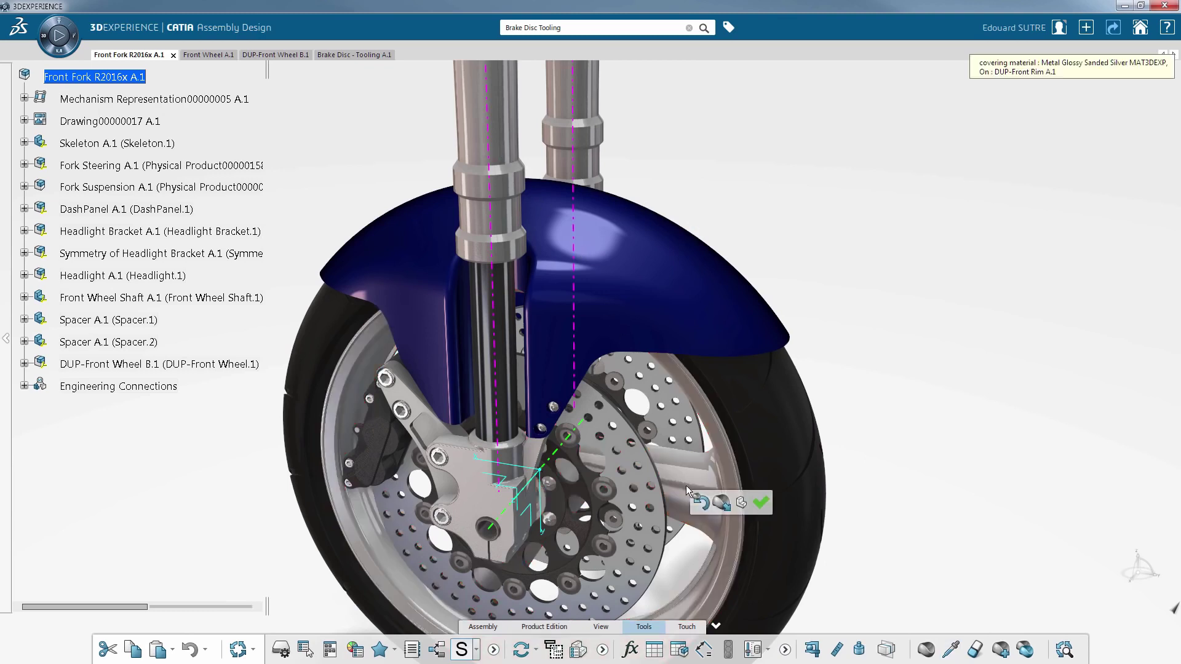
left_click(761, 503)
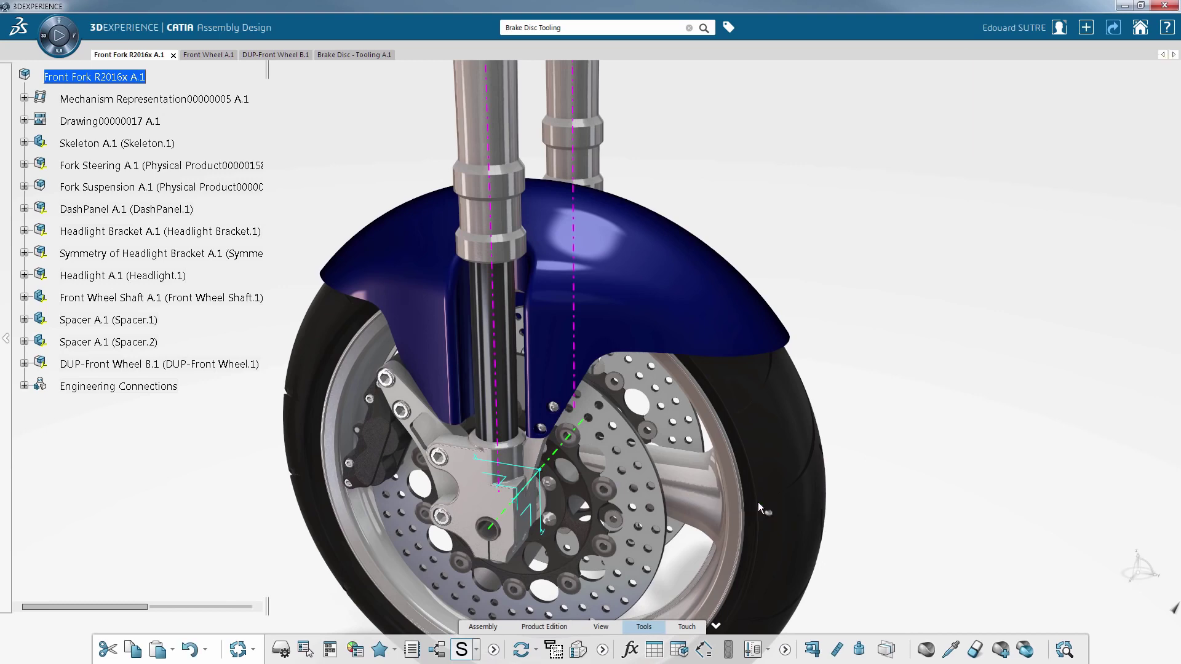
middle_click_drag(643, 530, 615, 368)
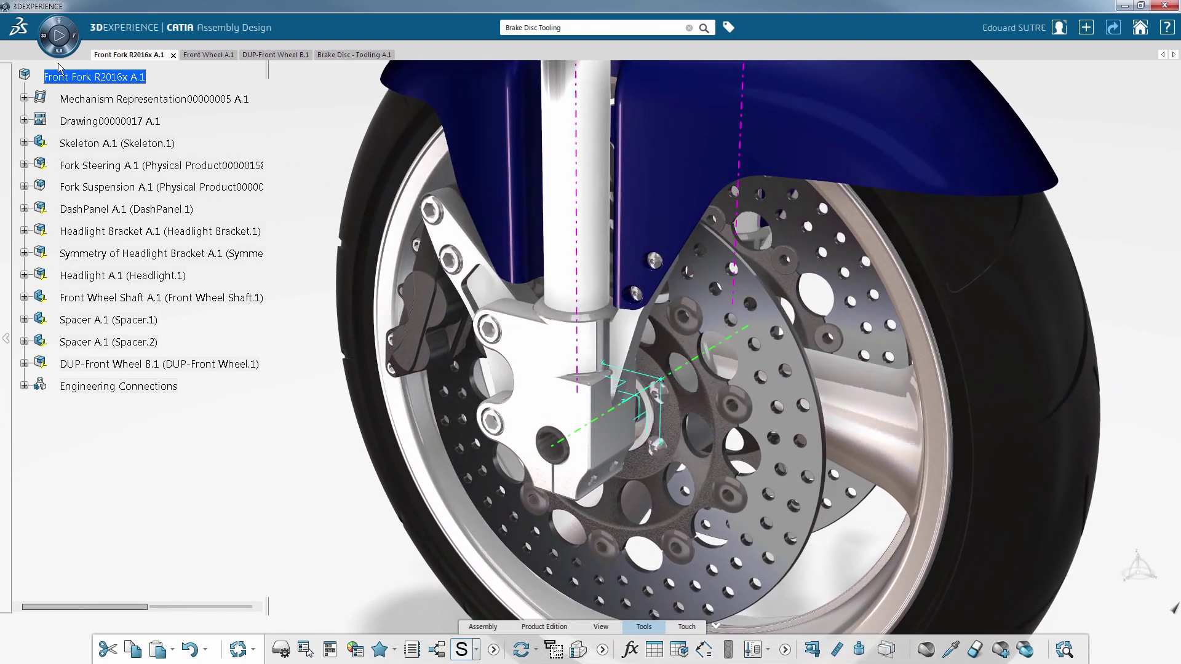
In Mechanical Systems Design, include the wheel's revolute joint in the mechanism, drive it by Angle 1 and update the mechanism status
left_click(41, 37)
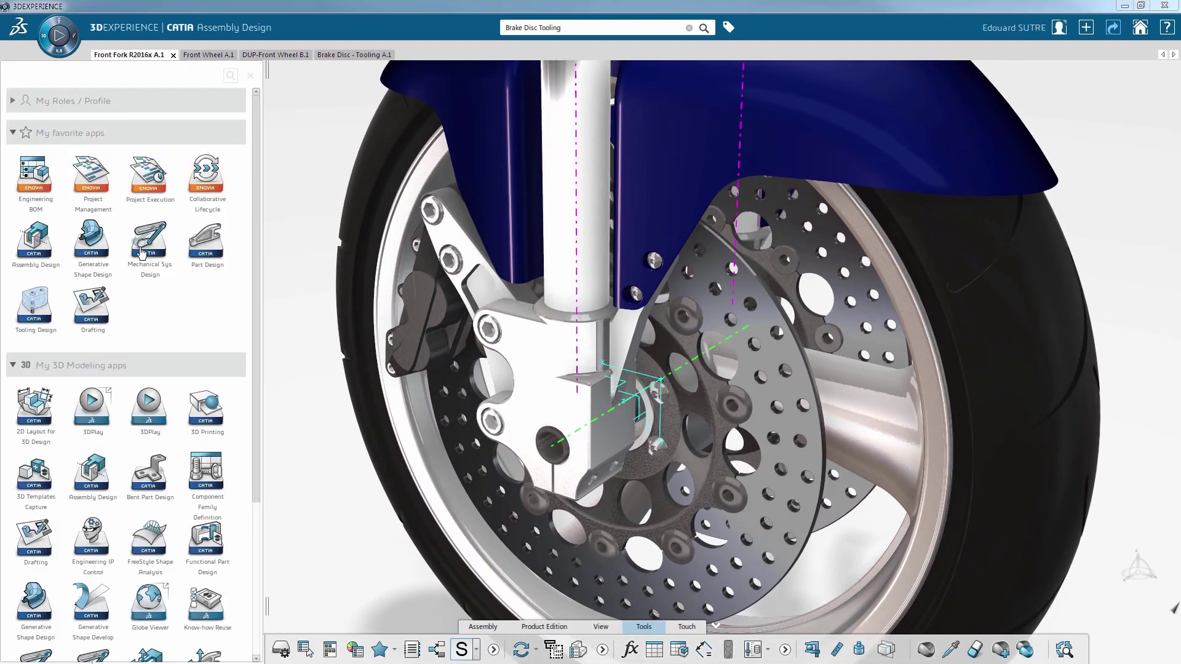
left_click(151, 246)
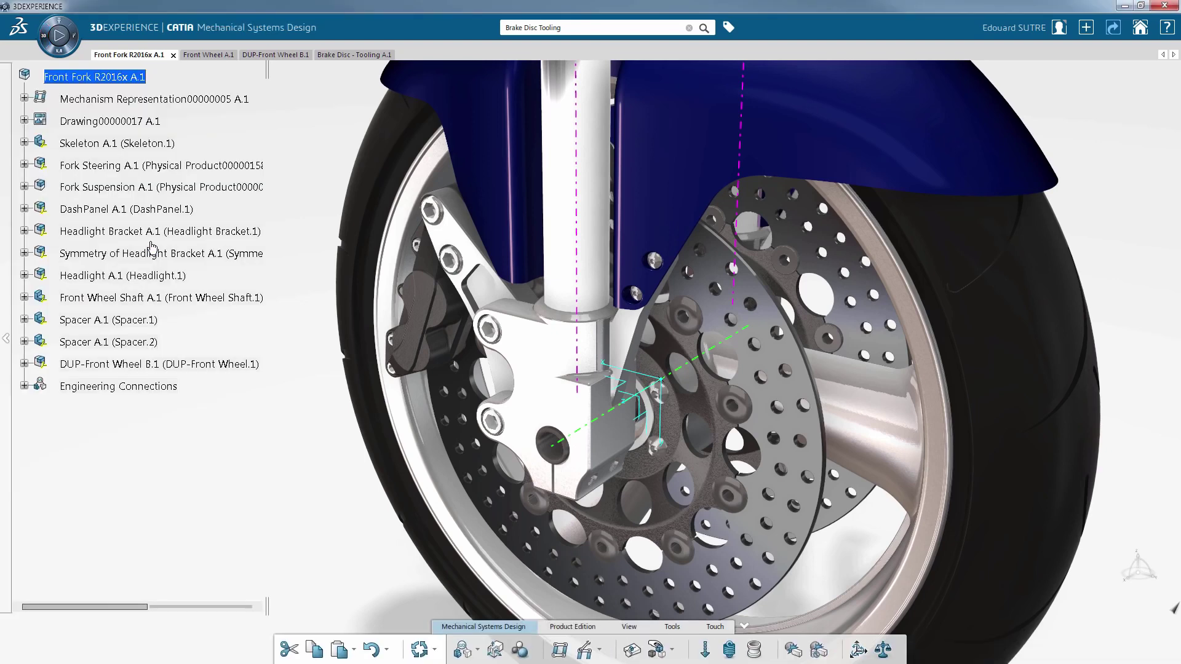
left_click(584, 650)
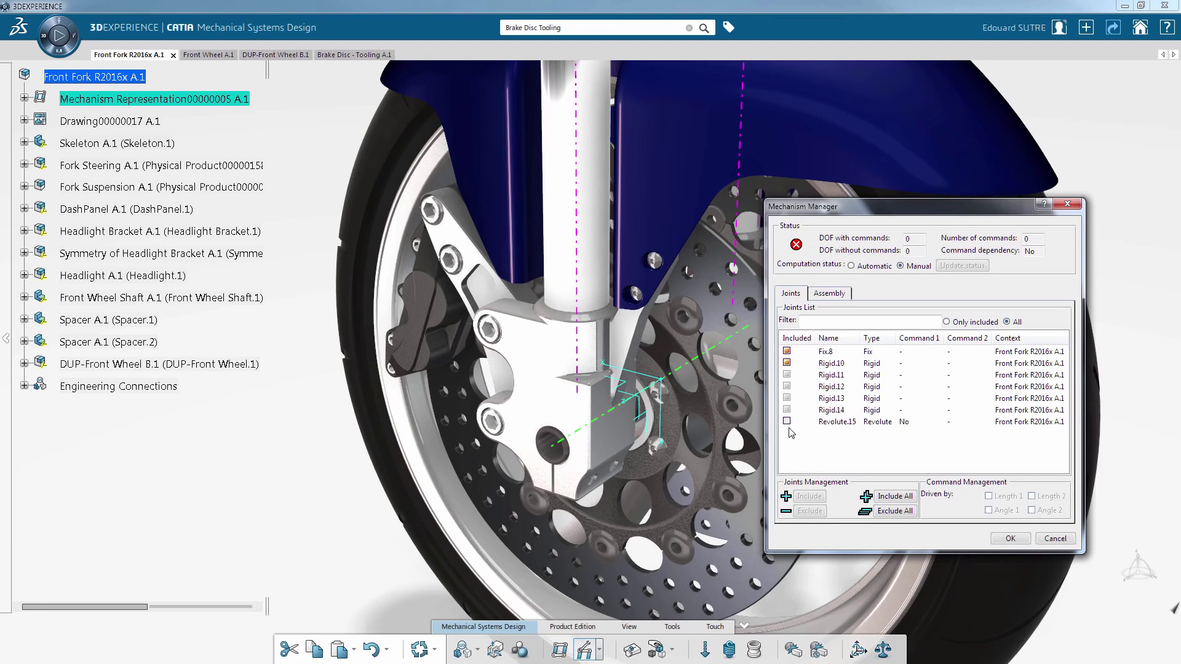
left_click(807, 423)
left_click(990, 511)
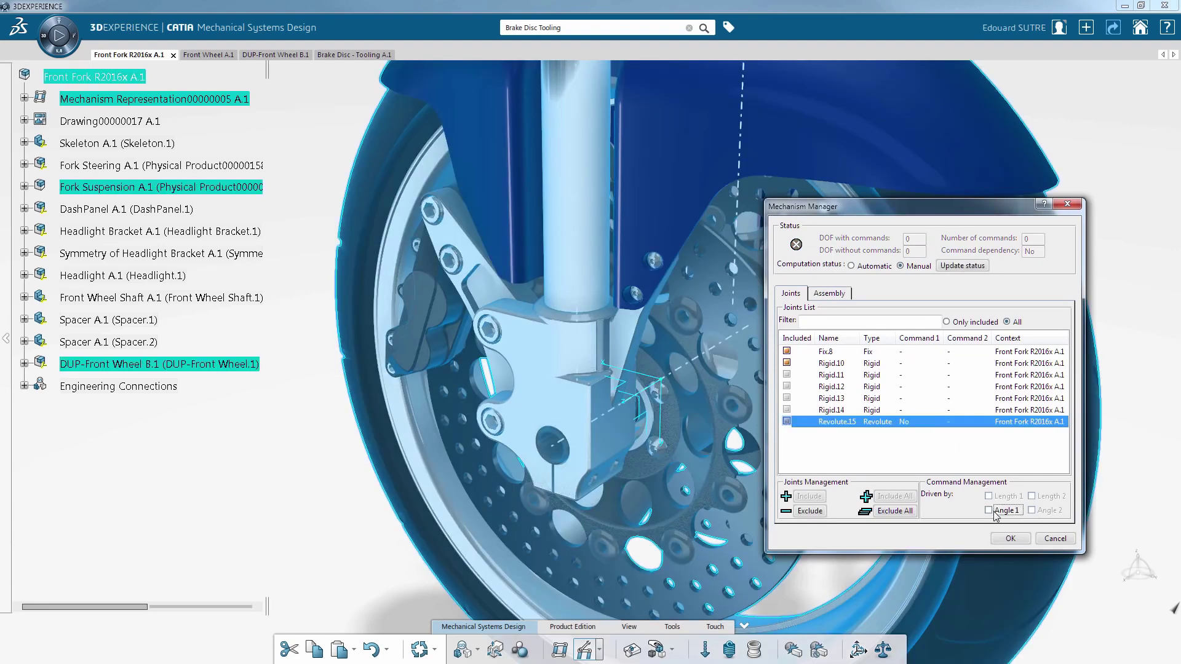
left_click(965, 265)
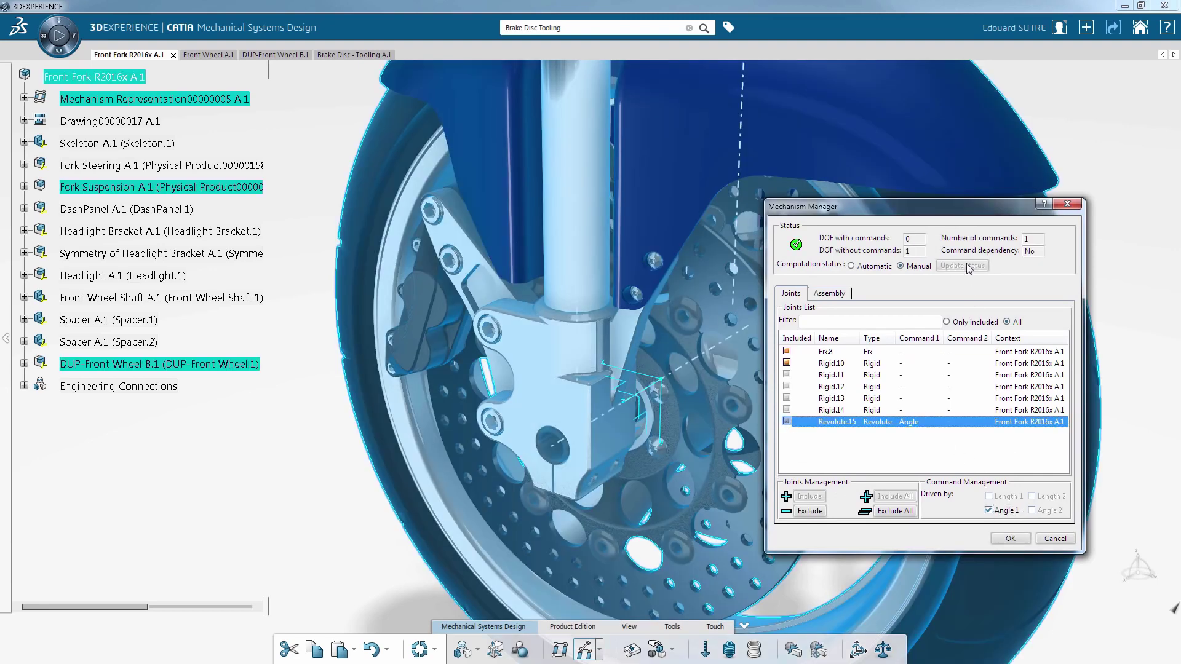
left_click(1010, 537)
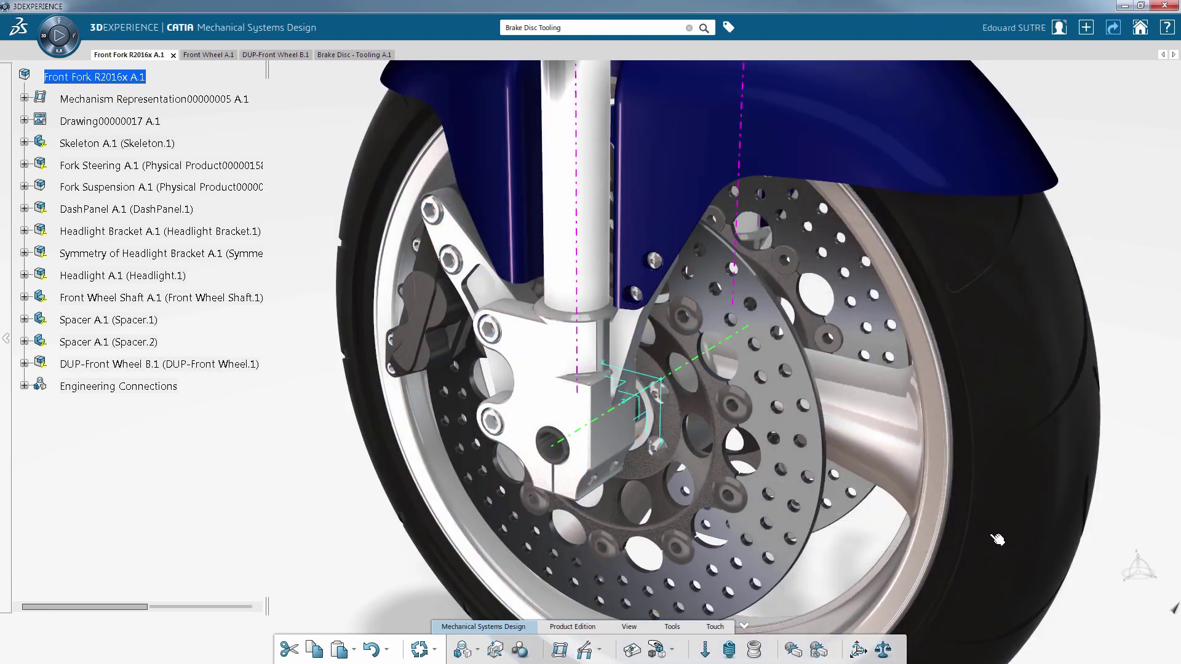
Play the mechanism and vary Command.1 to rotate the front wheel in the fork
left_click(631, 651)
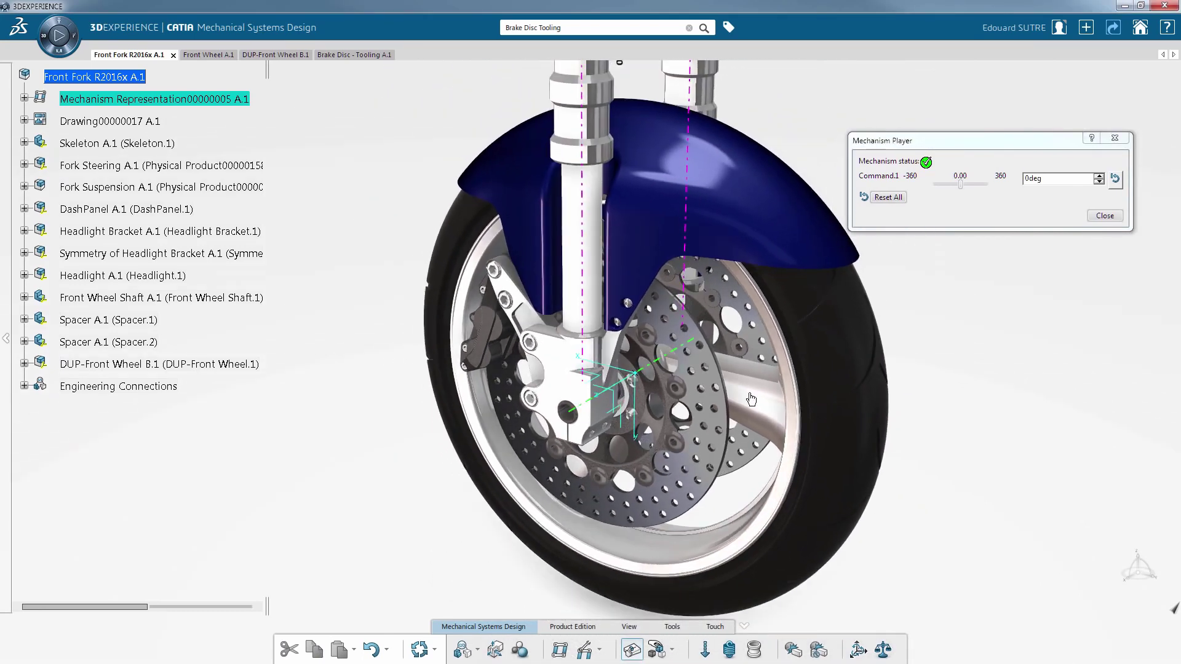
mouse_move(963, 186)
left_mouse_down()
mouse_move(950, 182)
mouse_move(979, 183)
left_mouse_up()
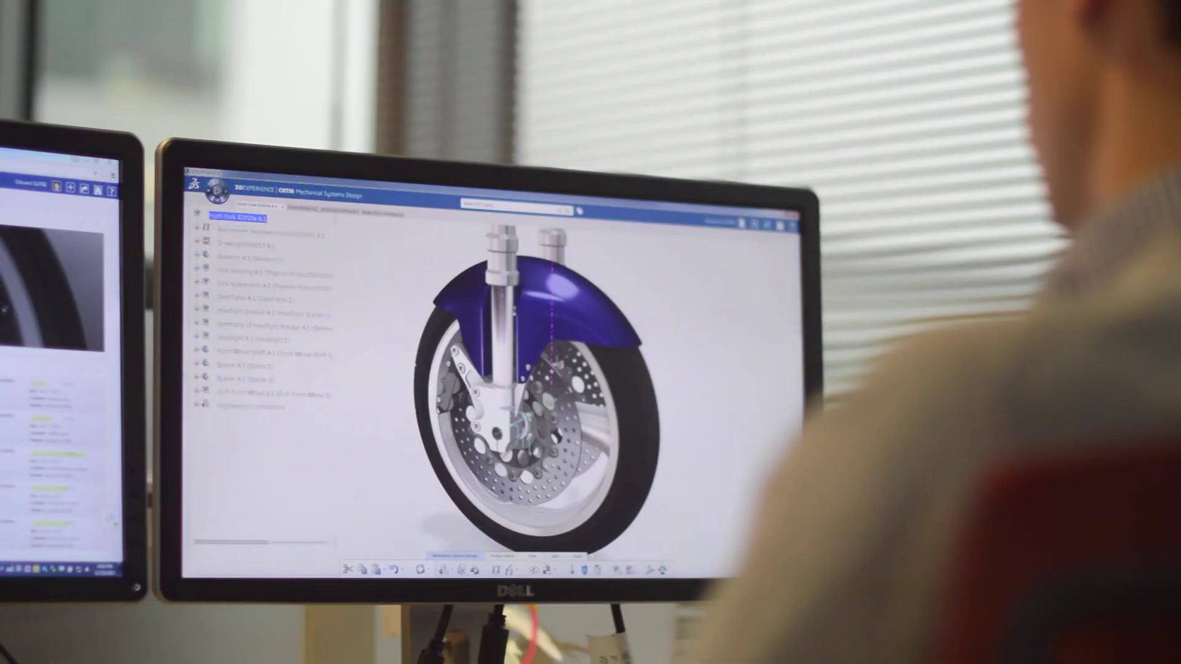
middle_click_drag(492, 308, 461, 404)
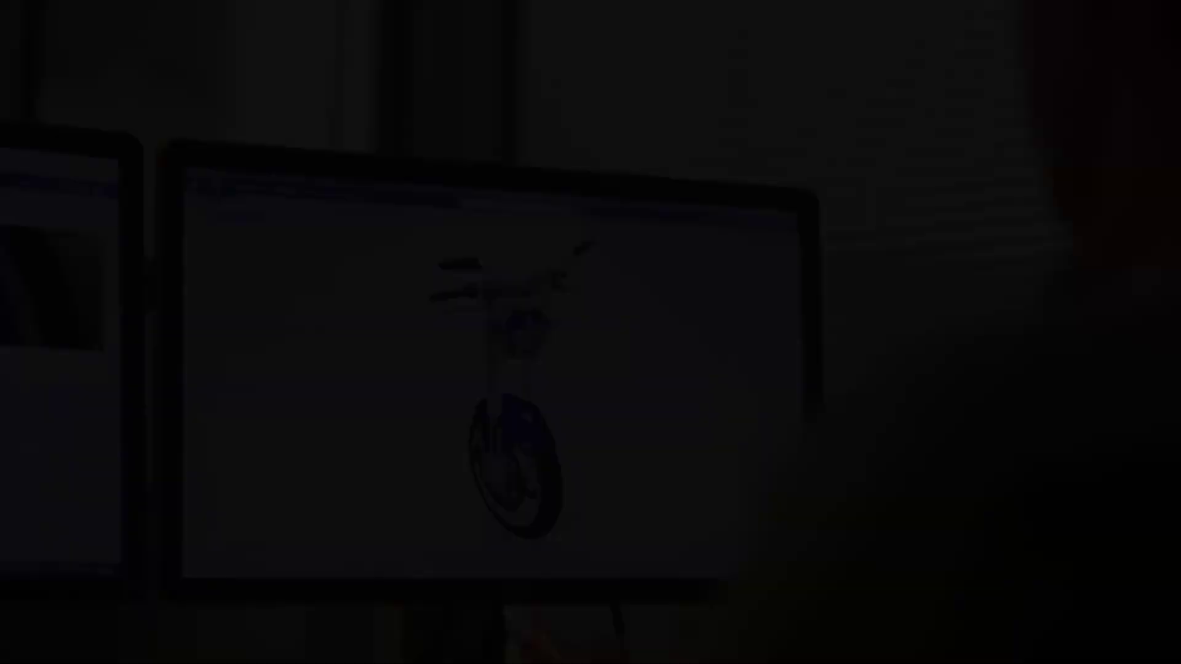